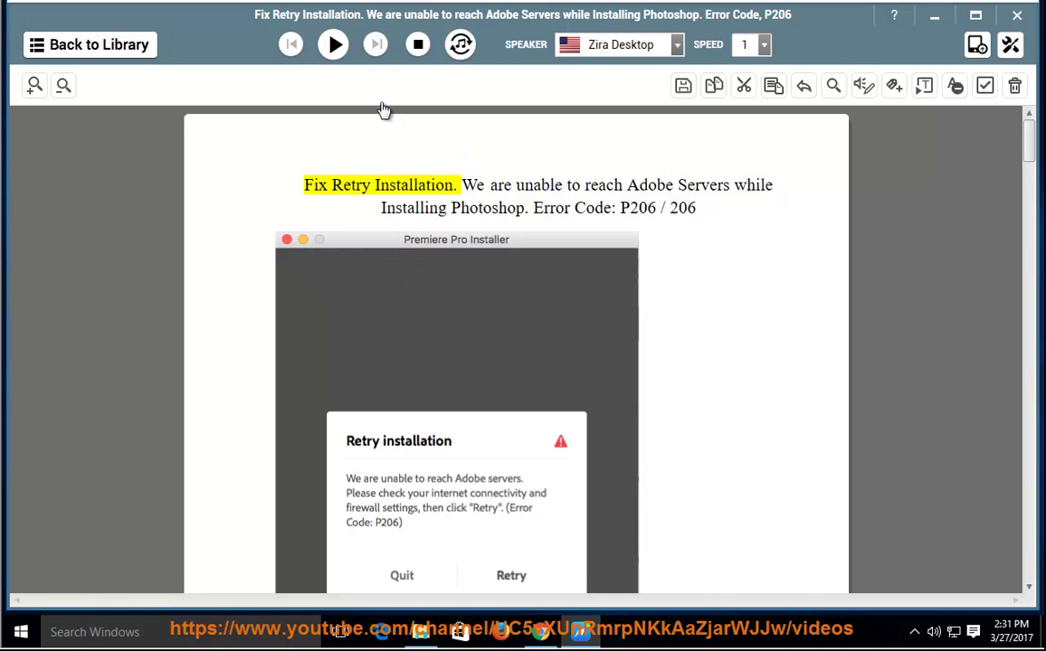
# - Read the P206 guide aloud with Zira Desktop, selecting the popups-and-cookies sentence, and pause at Solution 2
pyautogui.click(333, 45)
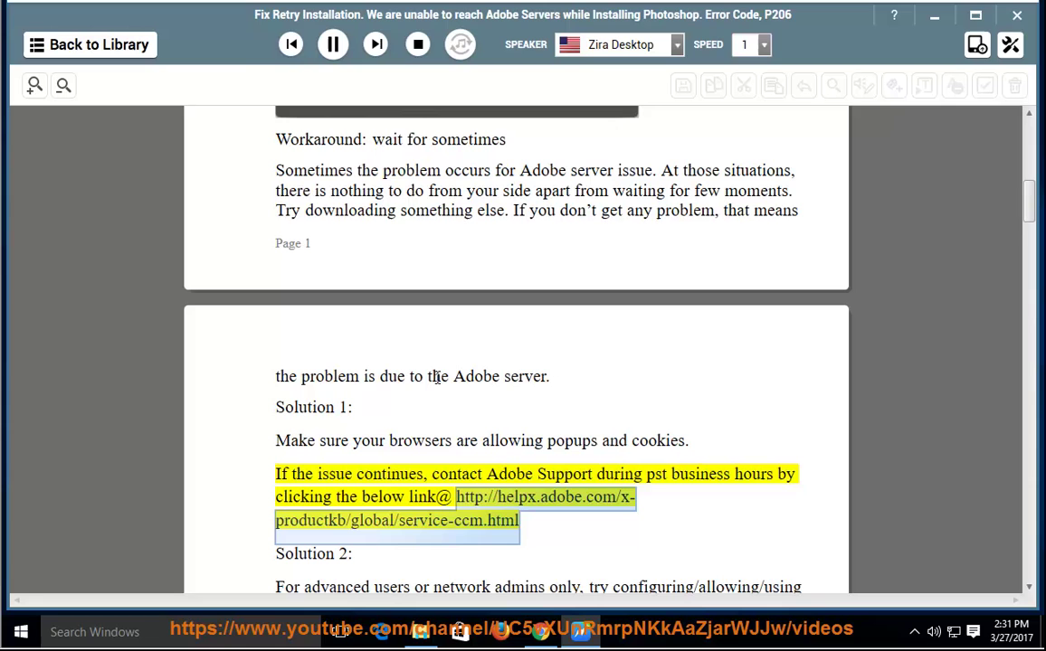
pyautogui.moveTo(687, 443); pyautogui.dragTo(449, 445)
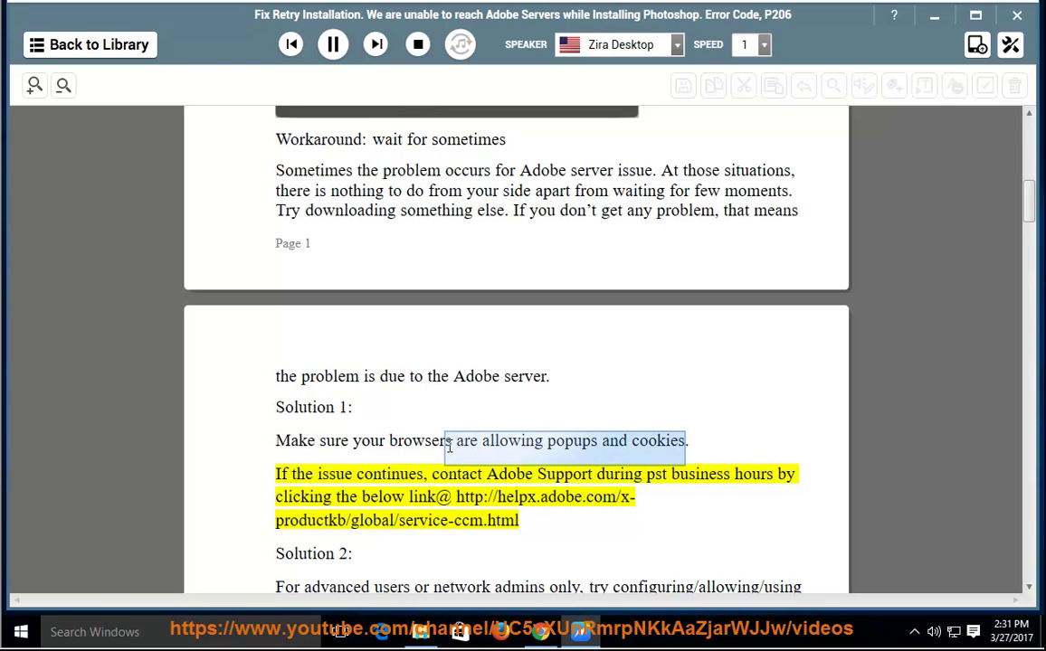
pyautogui.click(331, 47)
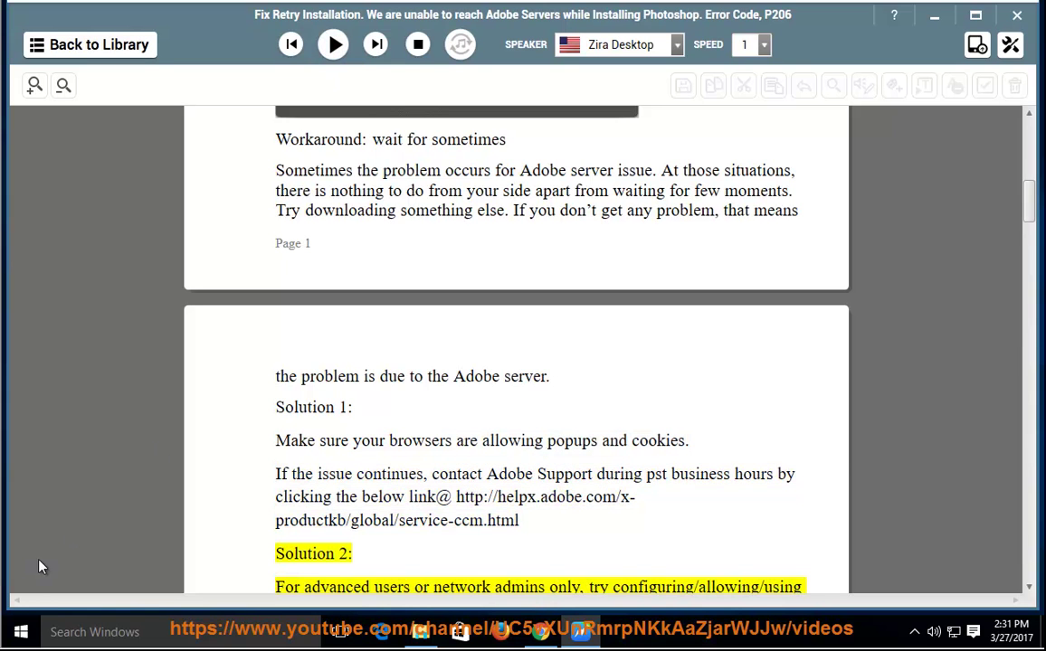
# - Launch Internet Explorer by searching 'ie' in Windows search
pyautogui.click(104, 634)
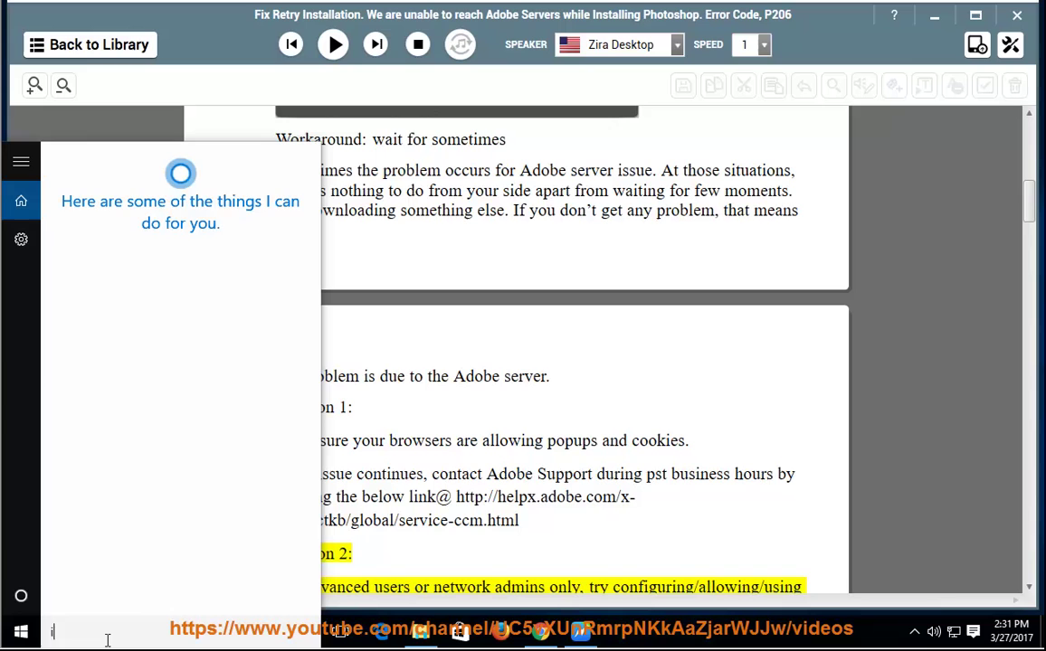
pyautogui.write('ie')
pyautogui.click(189, 236)
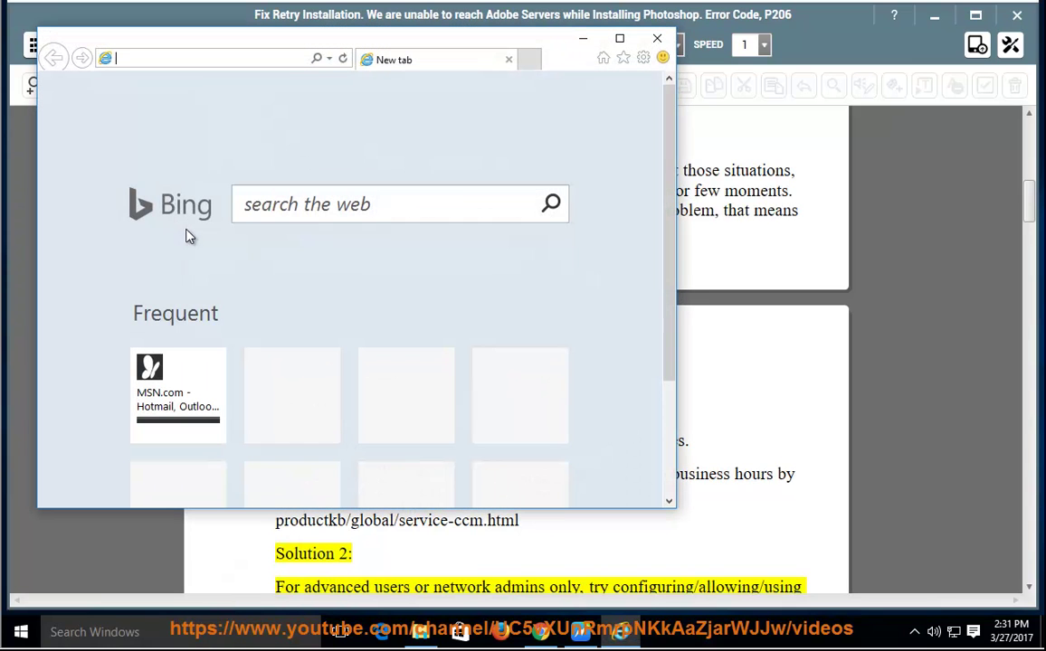
# - Turn off IE's pop-up blocker and accept first- and third-party cookies in Privacy options, then close IE
pyautogui.click(643, 57)
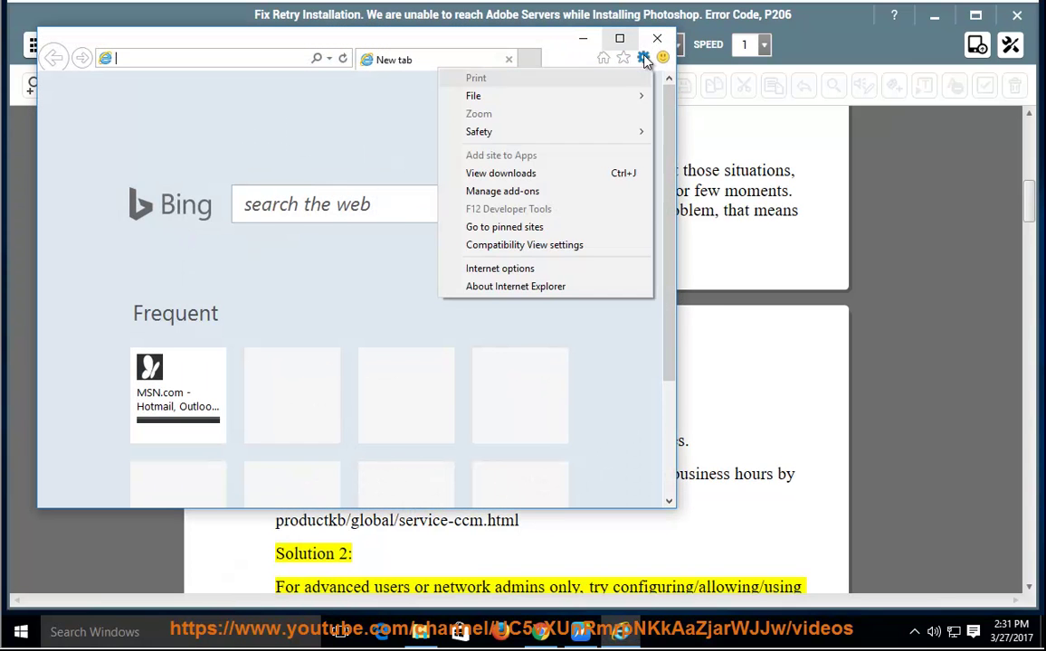
pyautogui.click(579, 269)
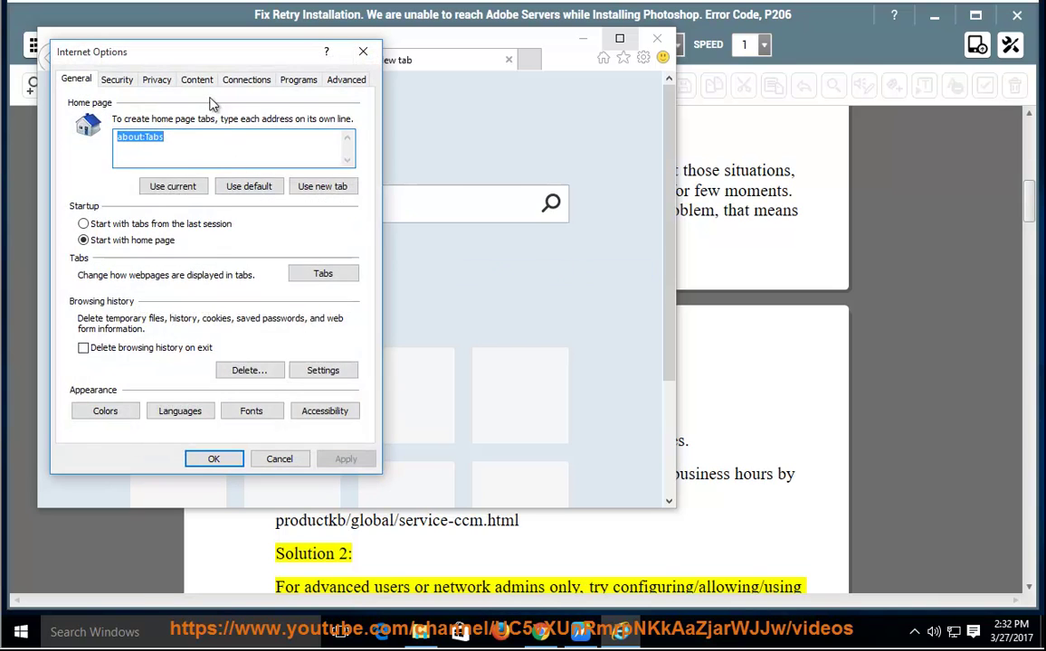
pyautogui.click(159, 82)
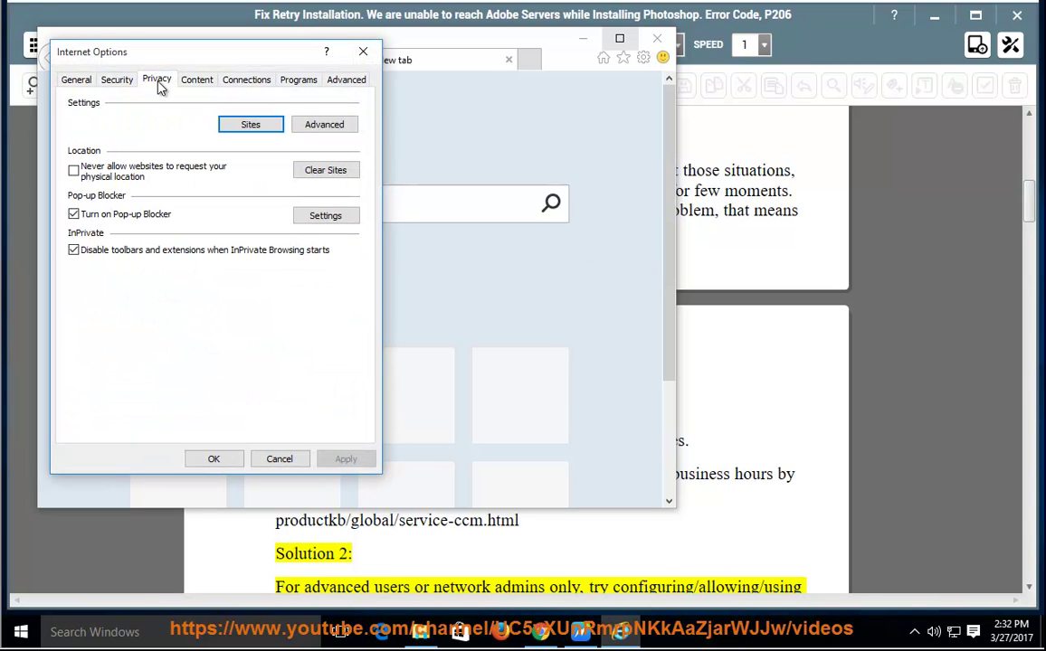
pyautogui.click(73, 215)
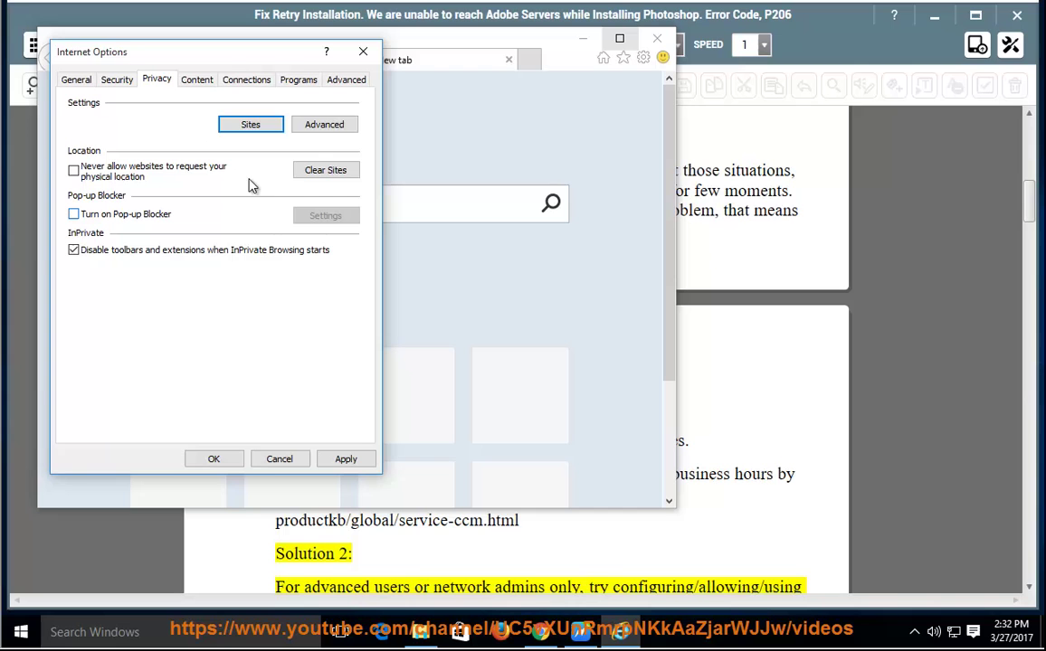
pyautogui.click(326, 127)
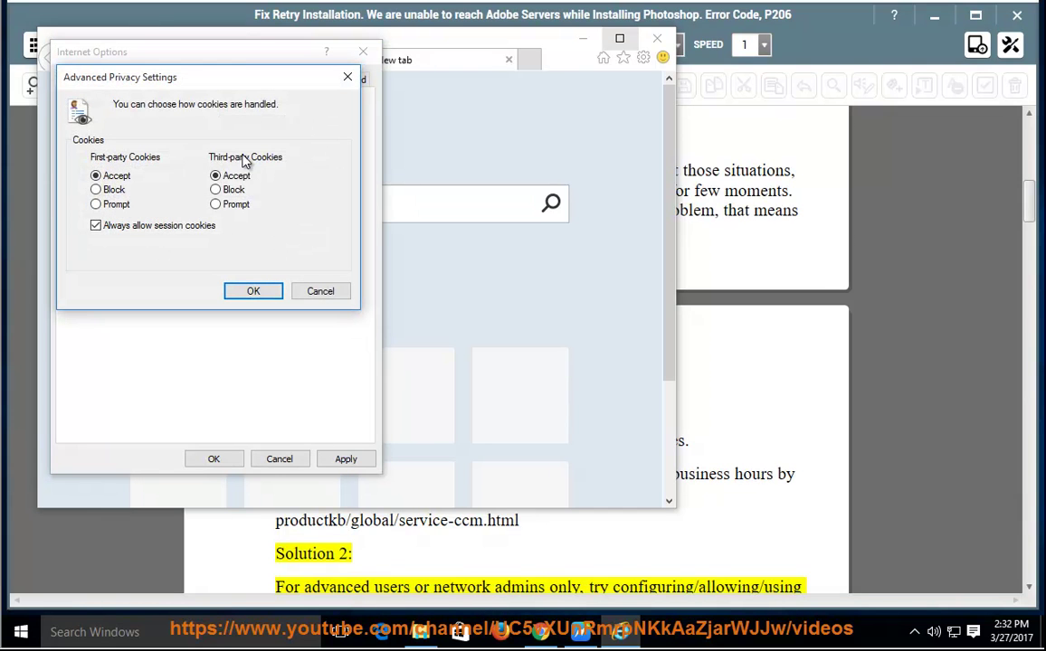
pyautogui.click(252, 290)
pyautogui.click(346, 460)
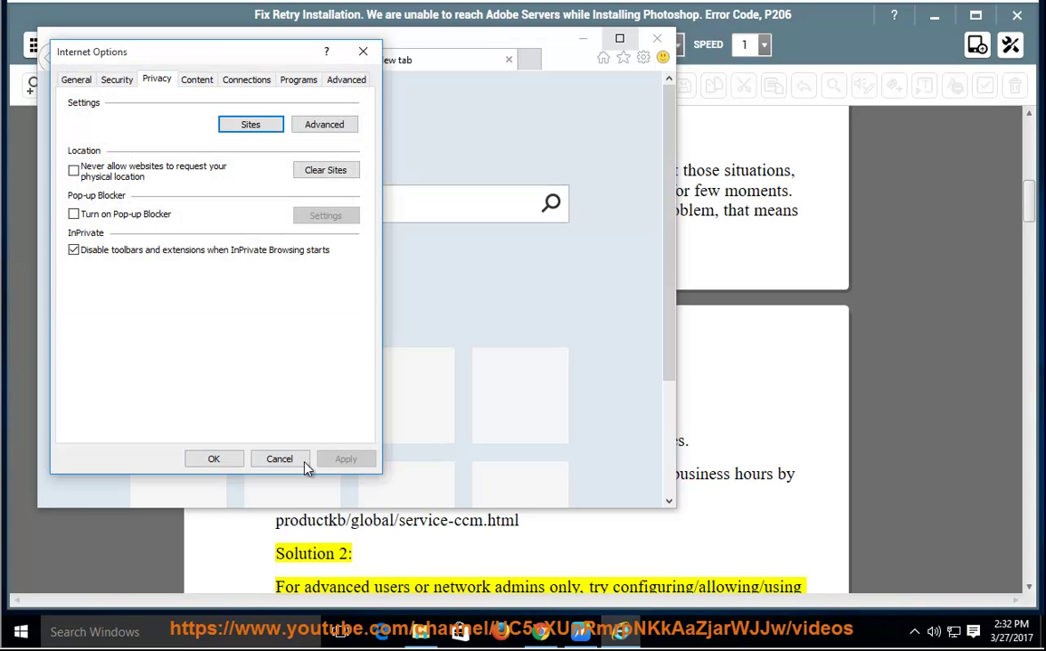
pyautogui.click(215, 460)
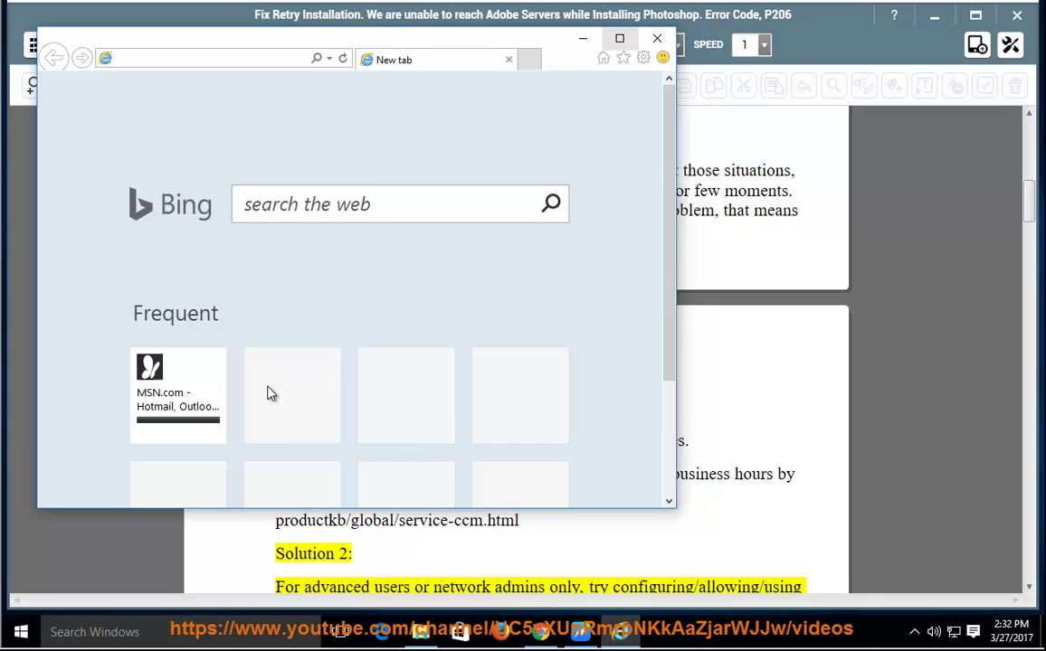
pyautogui.click(657, 38)
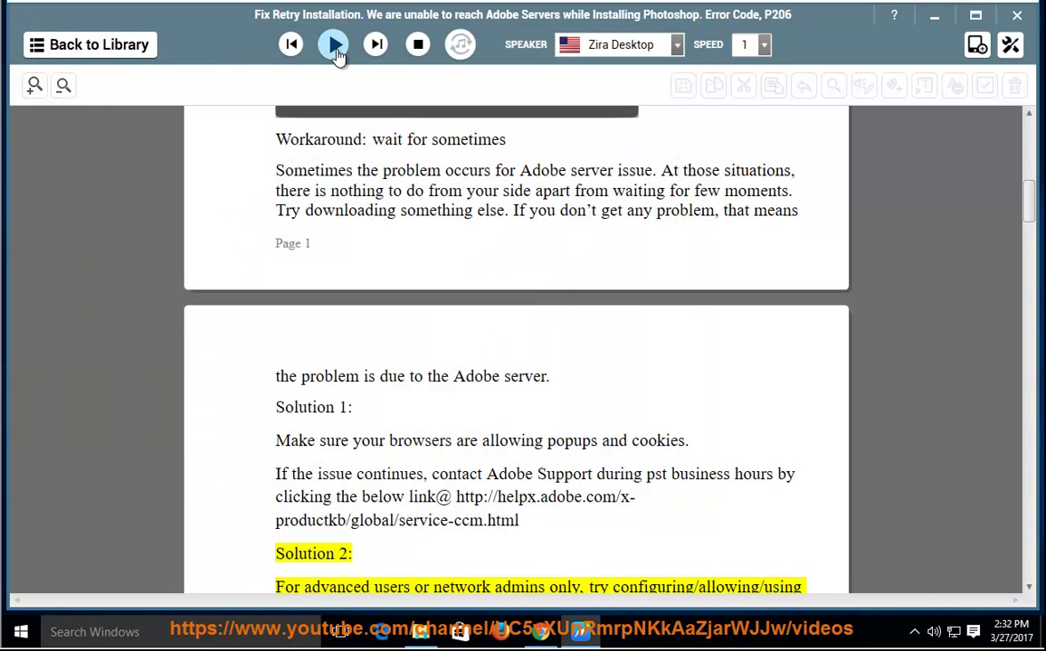
# - Read aloud through Solutions 2 and 3, pausing after the firewall-disabling Step 1
pyautogui.click(333, 45)
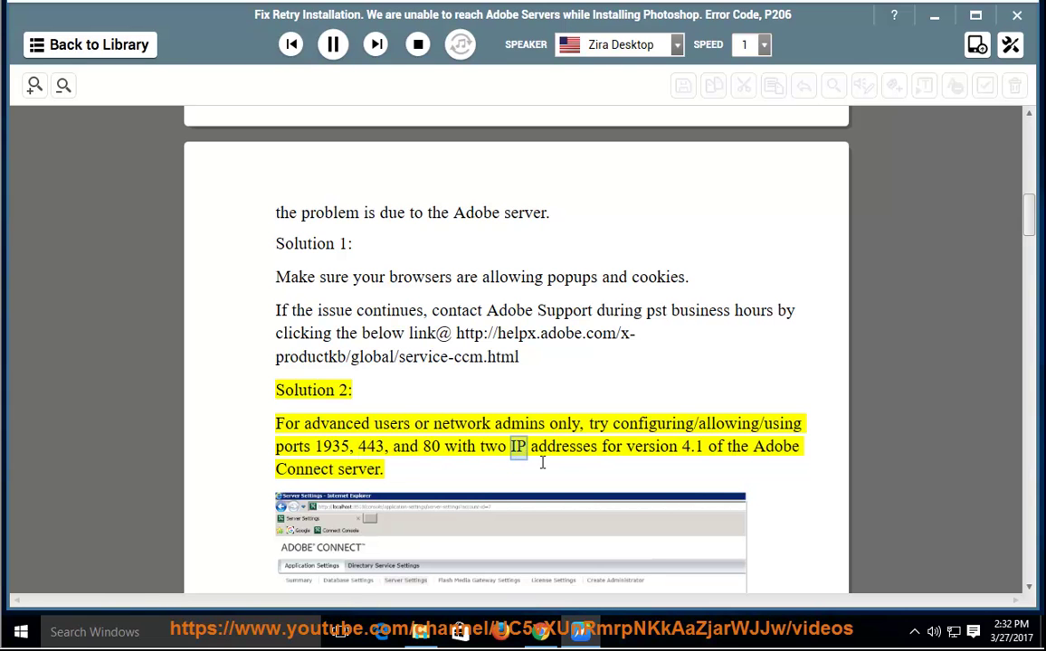
pyautogui.scroll(-5, 742, 403)
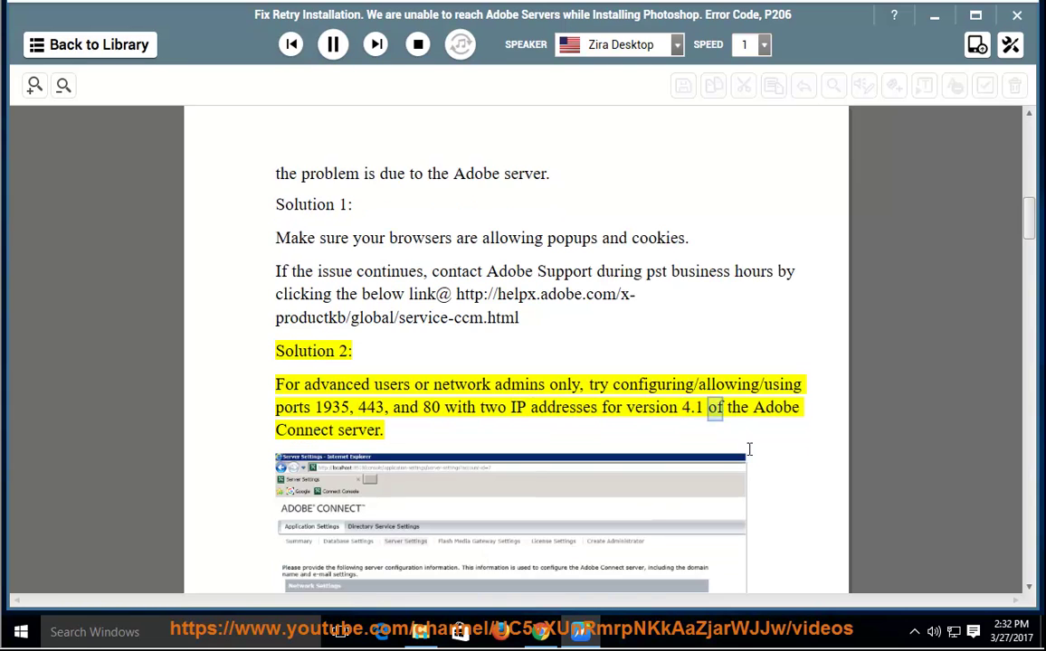
pyautogui.scroll(-1, 276, 411)
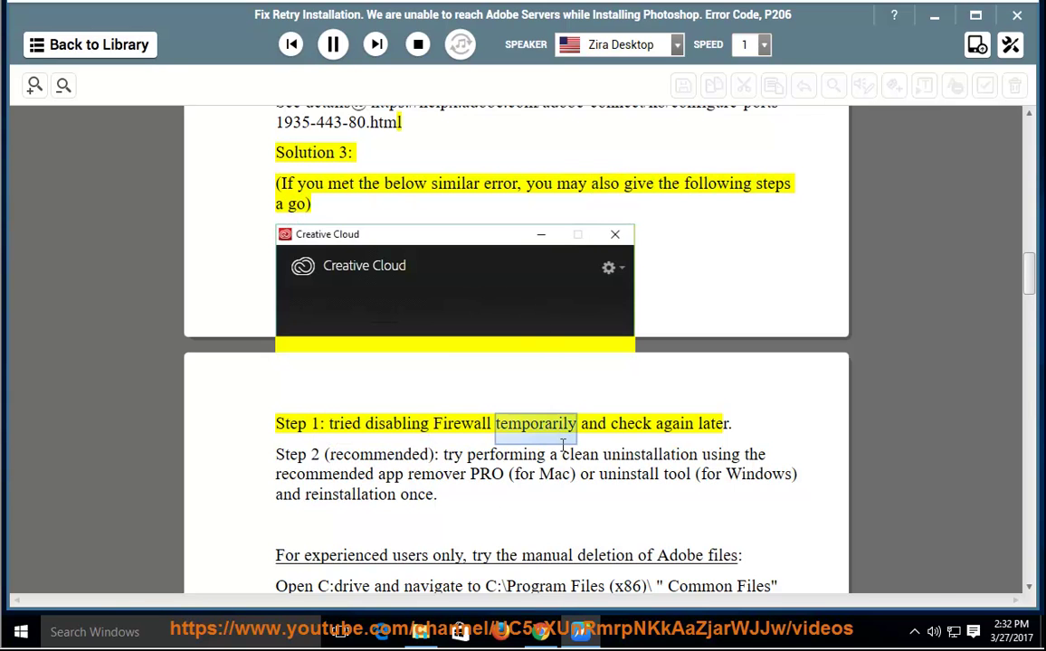
pyautogui.click(333, 44)
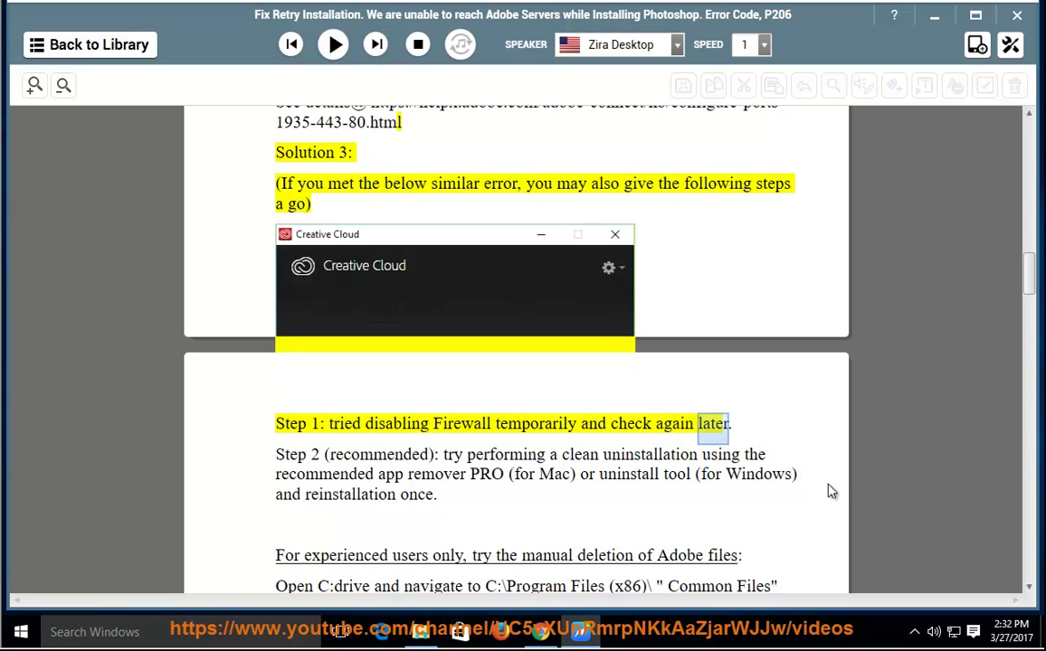
pyautogui.rightClick(954, 635)
# - Turn Windows Firewall off for private and public networks via Control Panel's System and Security
pyautogui.click(873, 606)
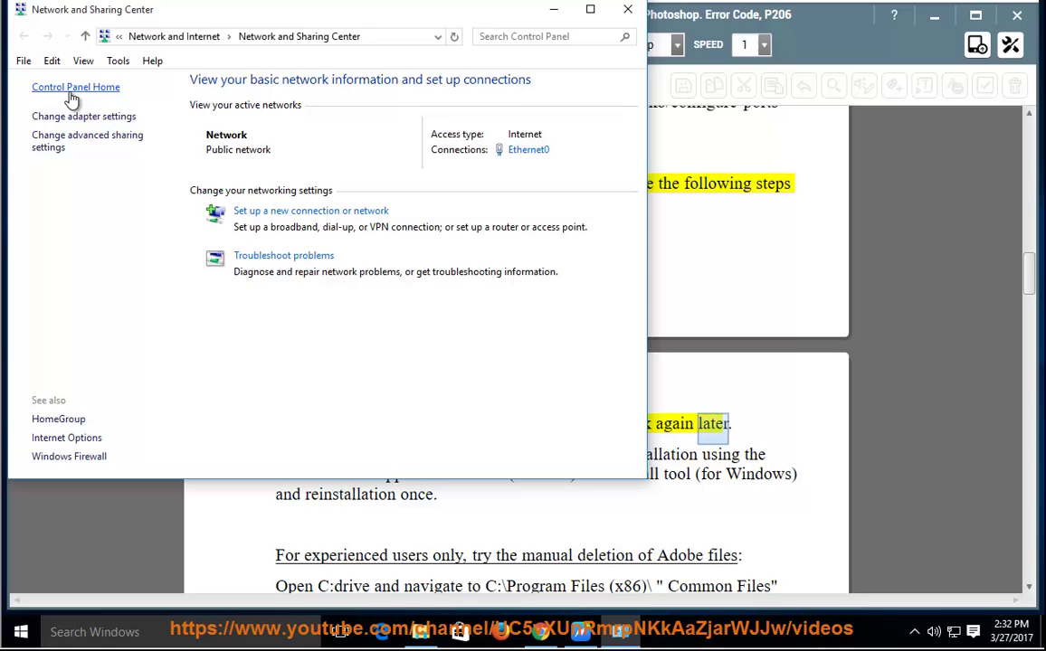
pyautogui.click(72, 88)
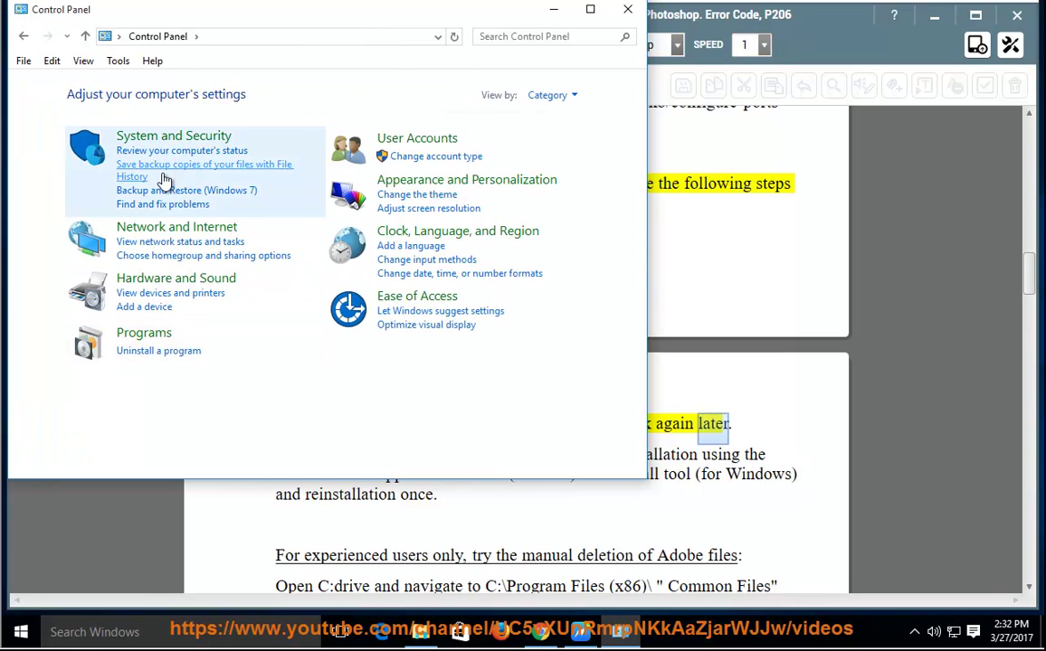
pyautogui.click(170, 138)
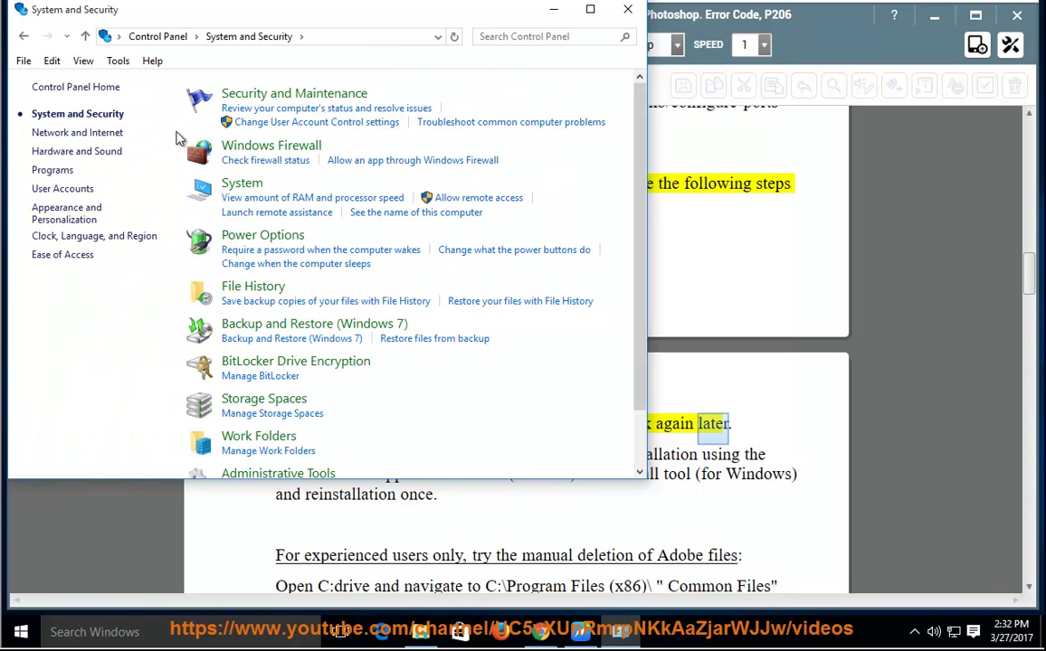
pyautogui.click(261, 146)
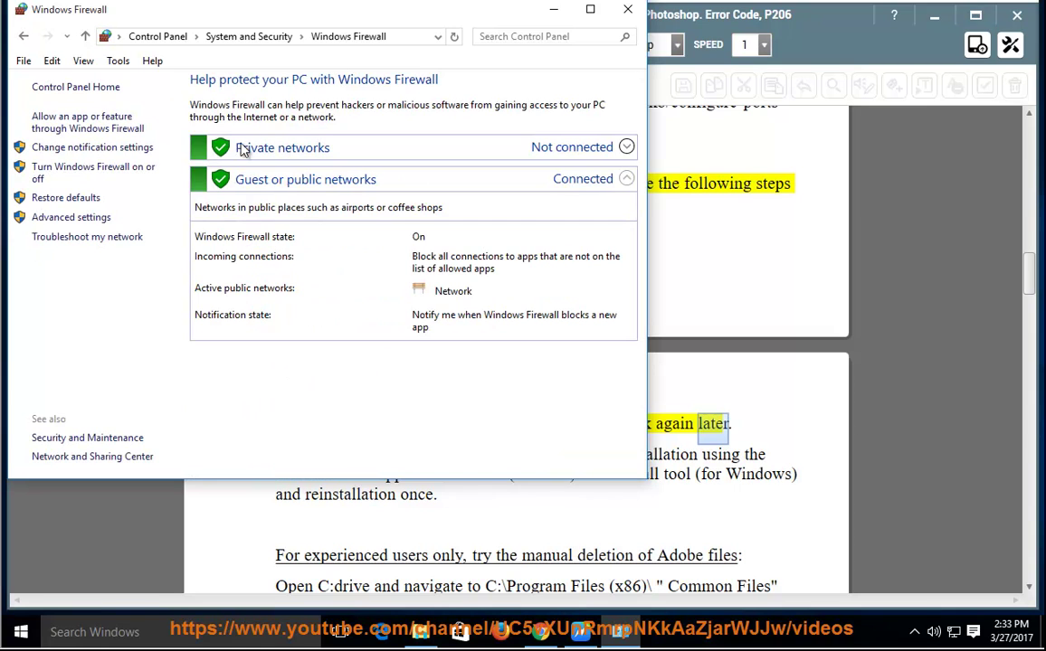
pyautogui.click(91, 171)
pyautogui.click(138, 205)
pyautogui.click(200, 302)
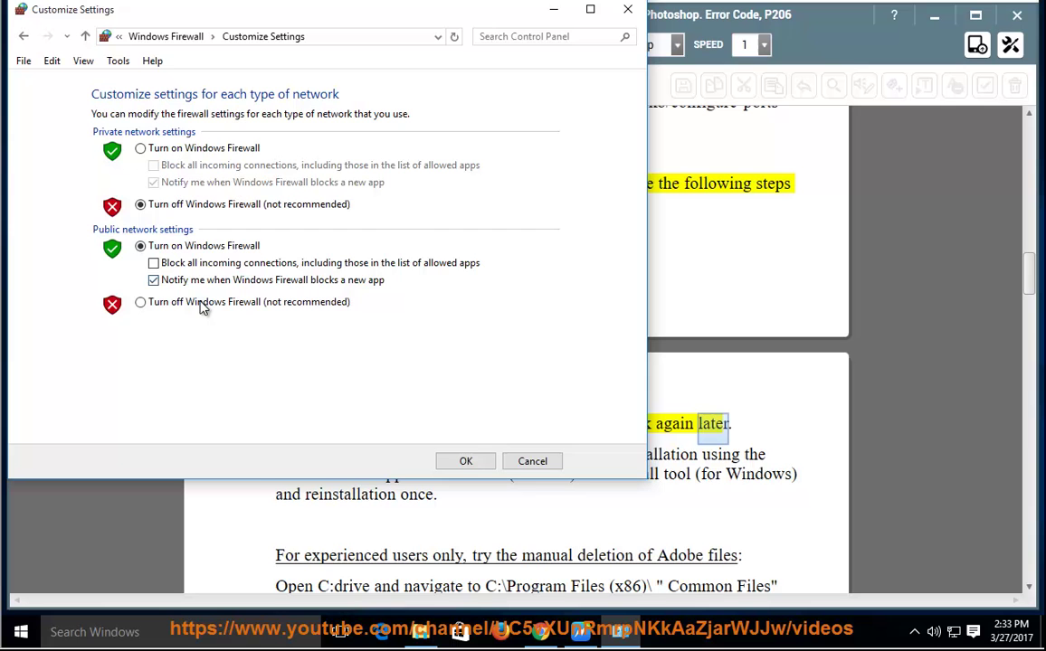
pyautogui.click(450, 465)
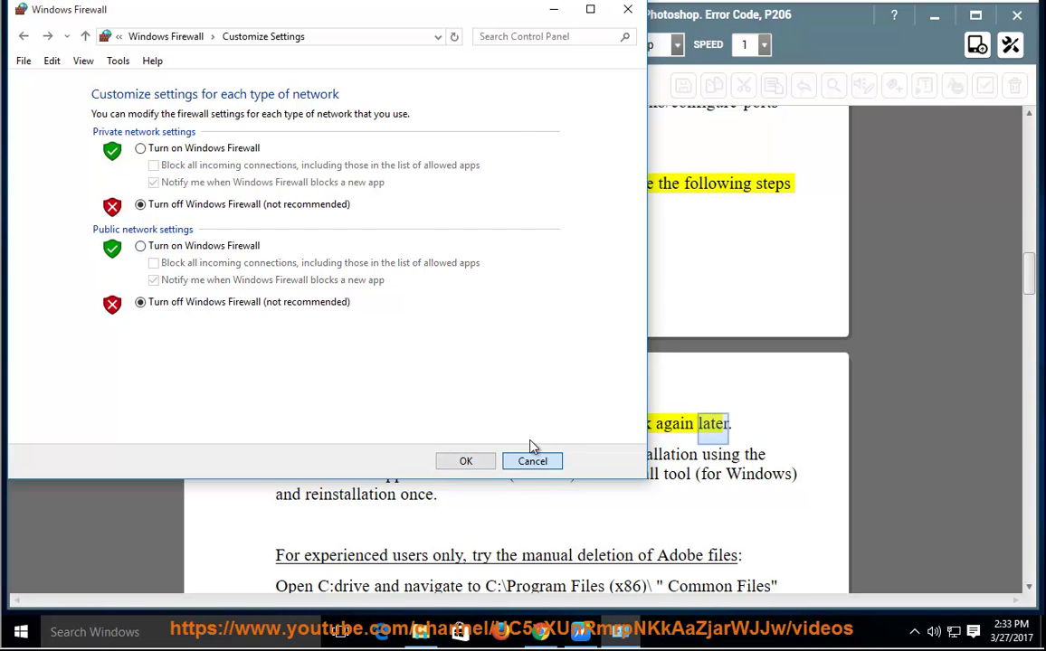
# - Close the firewall window and read on through the Adobe file deletion steps, pausing after the renaming note
pyautogui.click(627, 9)
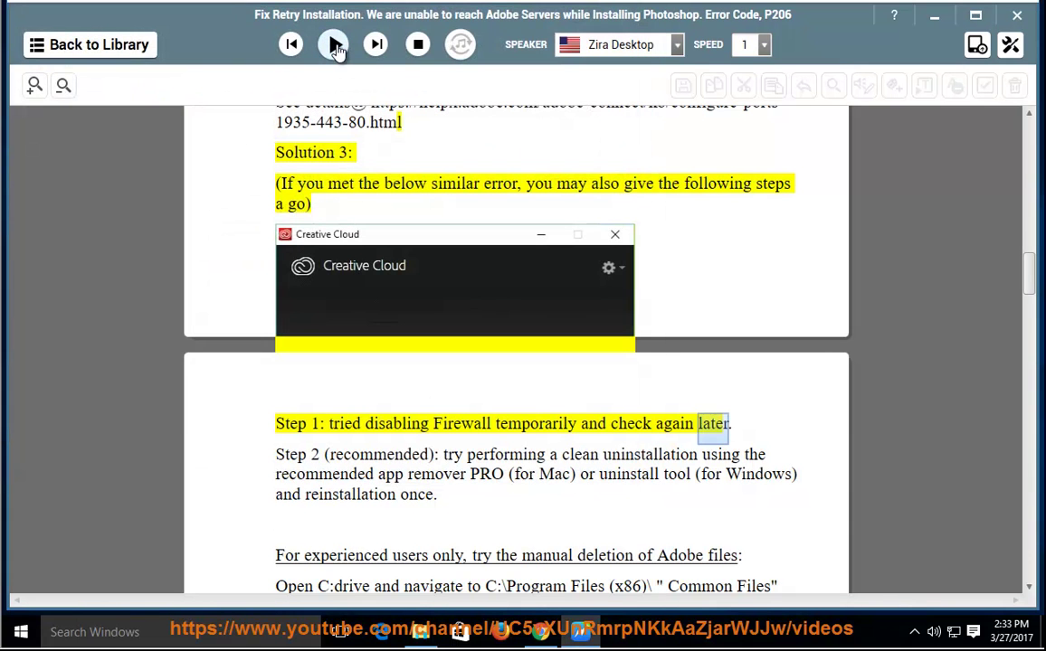
pyautogui.click(334, 45)
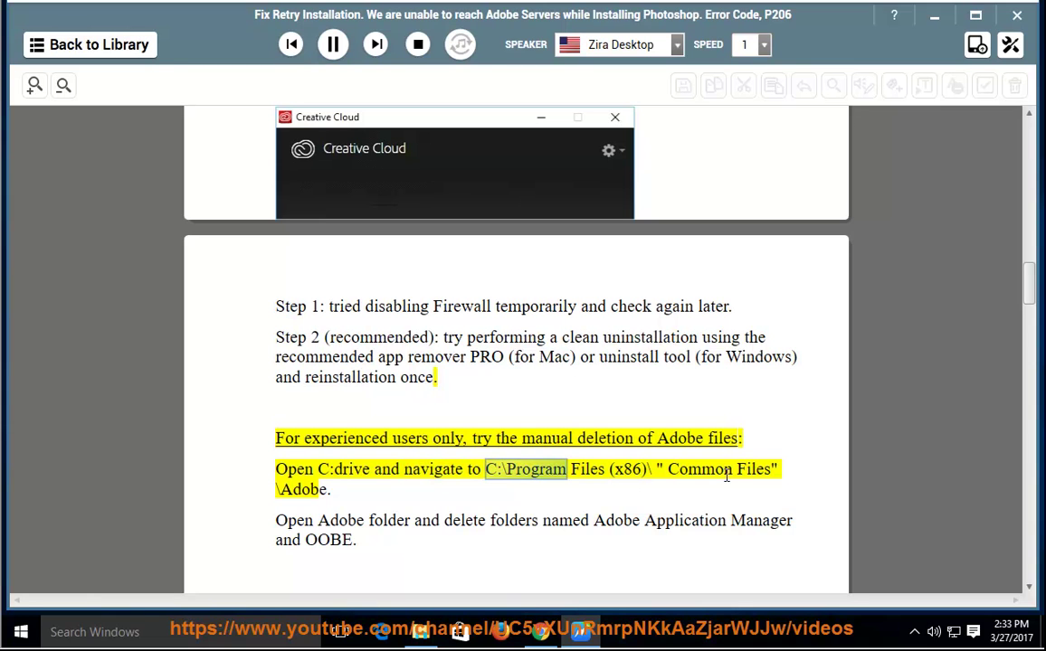
pyautogui.scroll(-1, 746, 486)
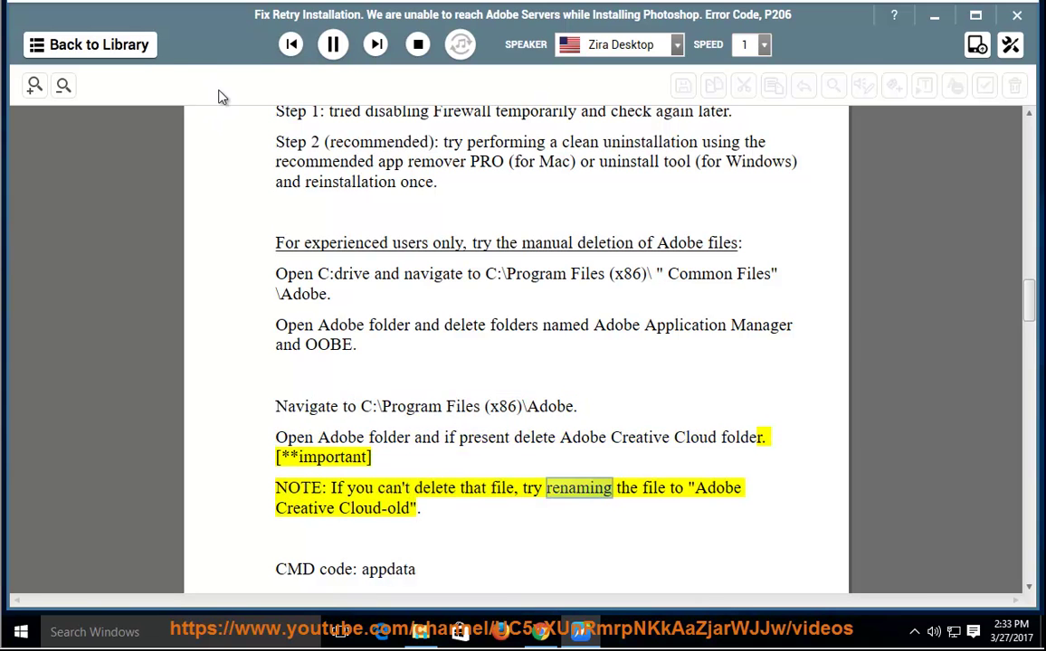
pyautogui.click(333, 47)
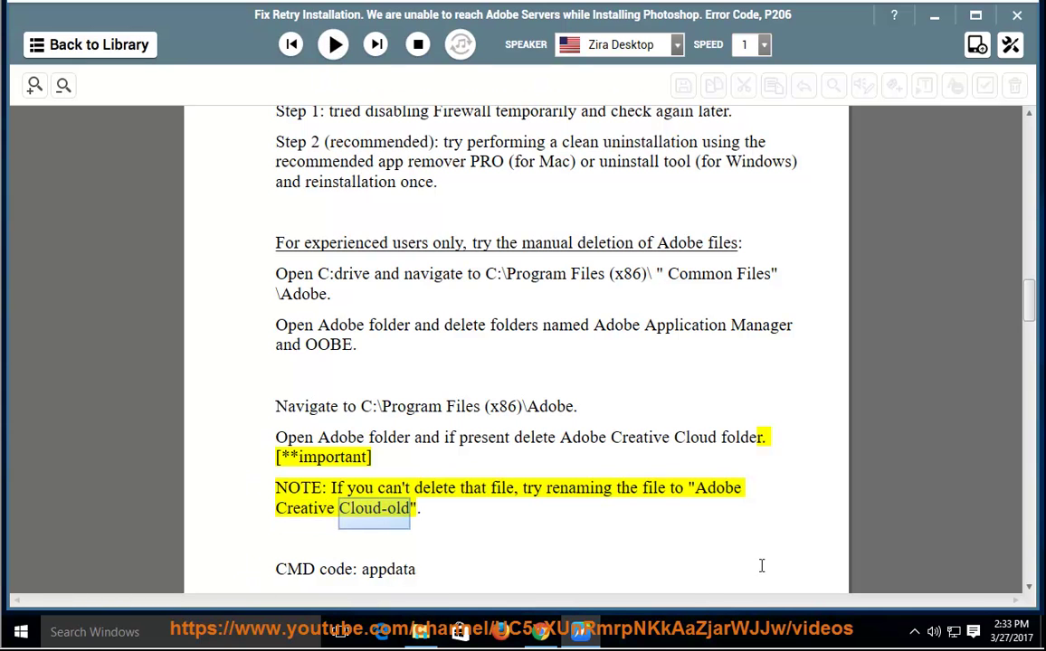
# - Show the desktop and open Local Disk (C:) from This PC in File Explorer
pyautogui.click(1011, 631)
pyautogui.click(1040, 635)
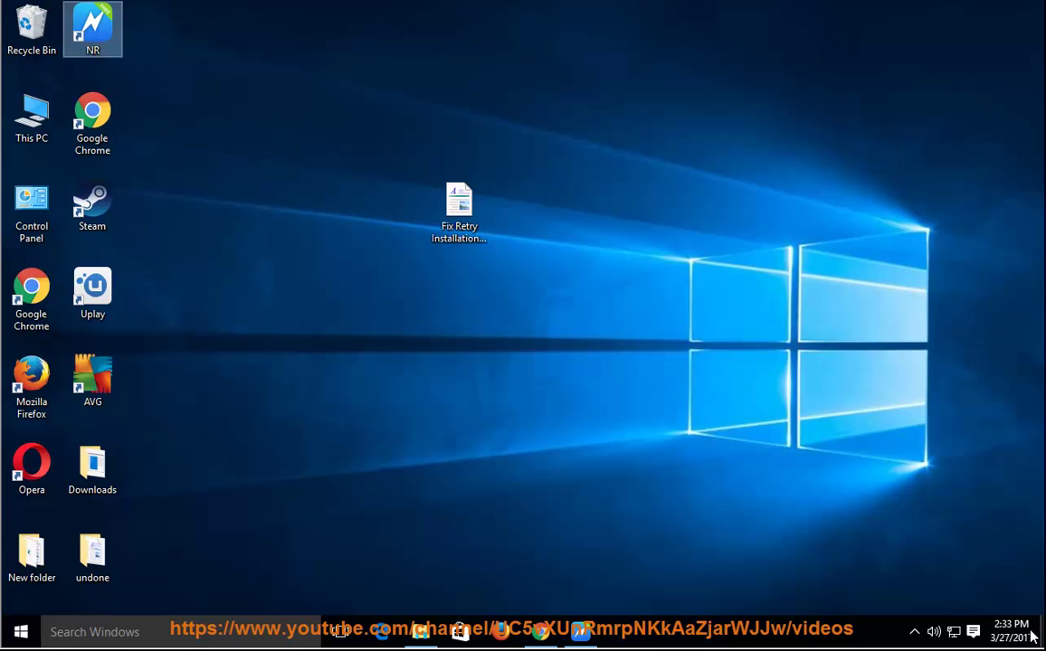
pyautogui.doubleClick(32, 118)
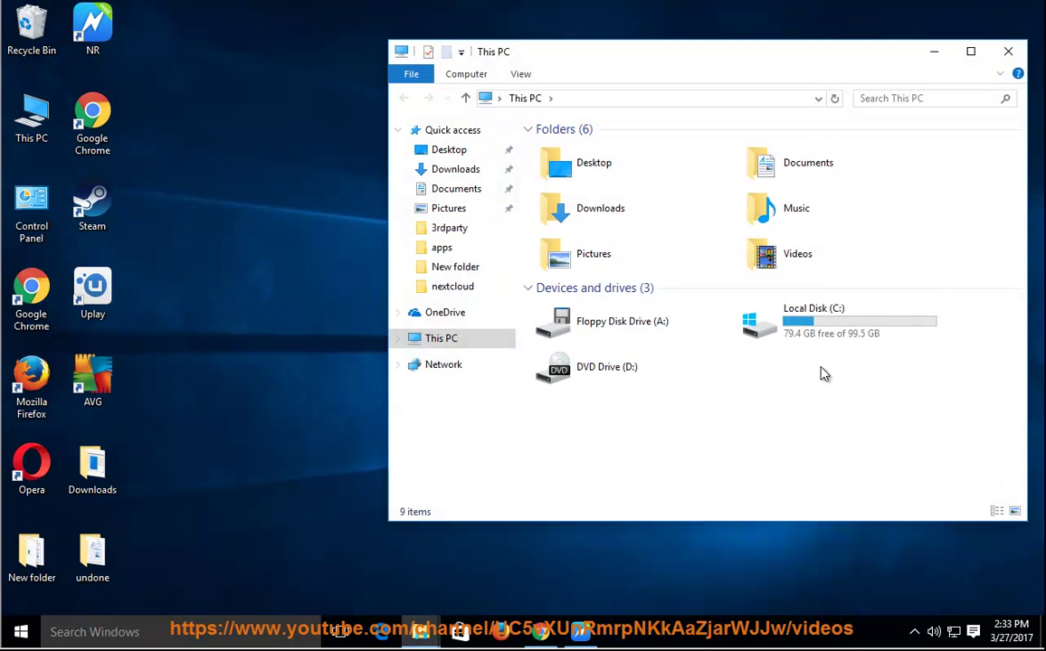
pyautogui.click(830, 328)
pyautogui.doubleClick(830, 328)
# - Select Program Files (x86) and Program Files, then resume reading the guide to the appdata step
pyautogui.click(862, 171)
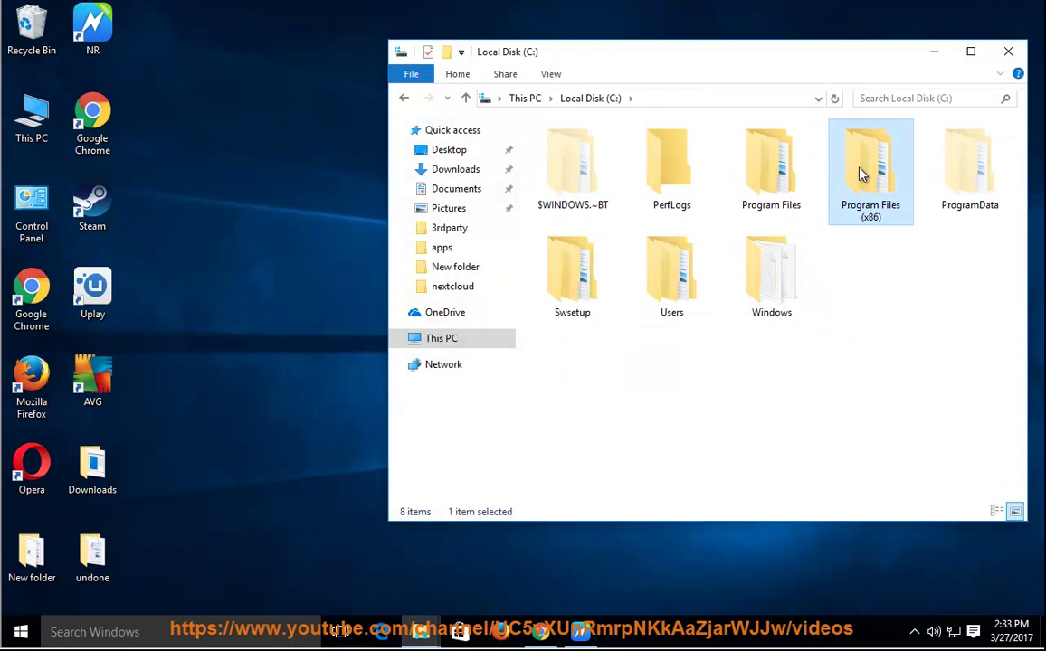
pyautogui.keyDown('ctrl'); pyautogui.click(771, 172); pyautogui.keyUp('ctrl')
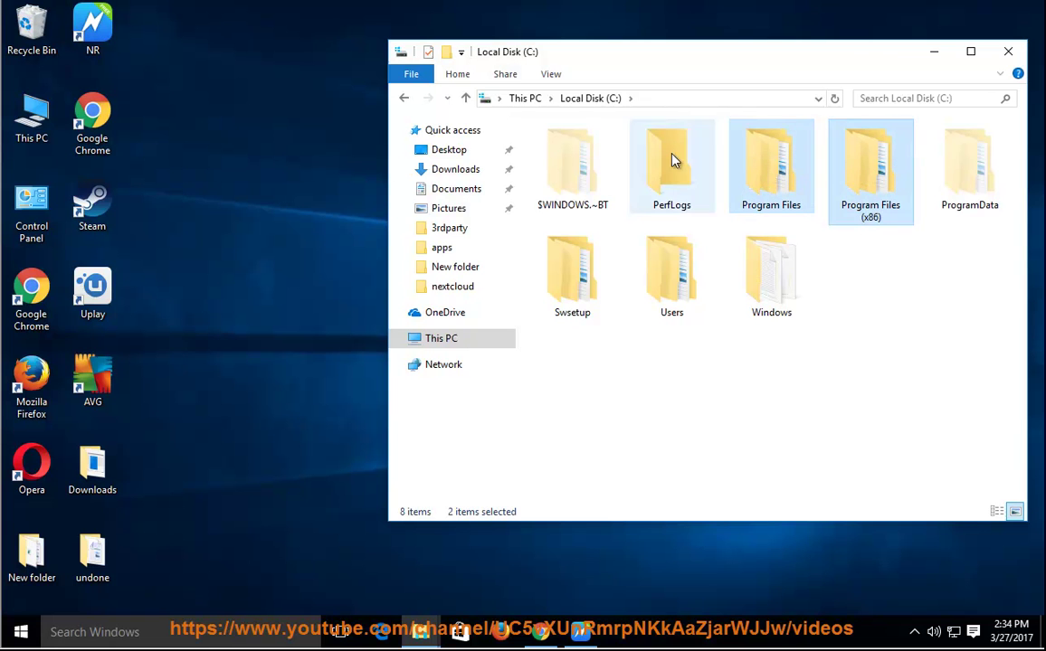
pyautogui.click(580, 632)
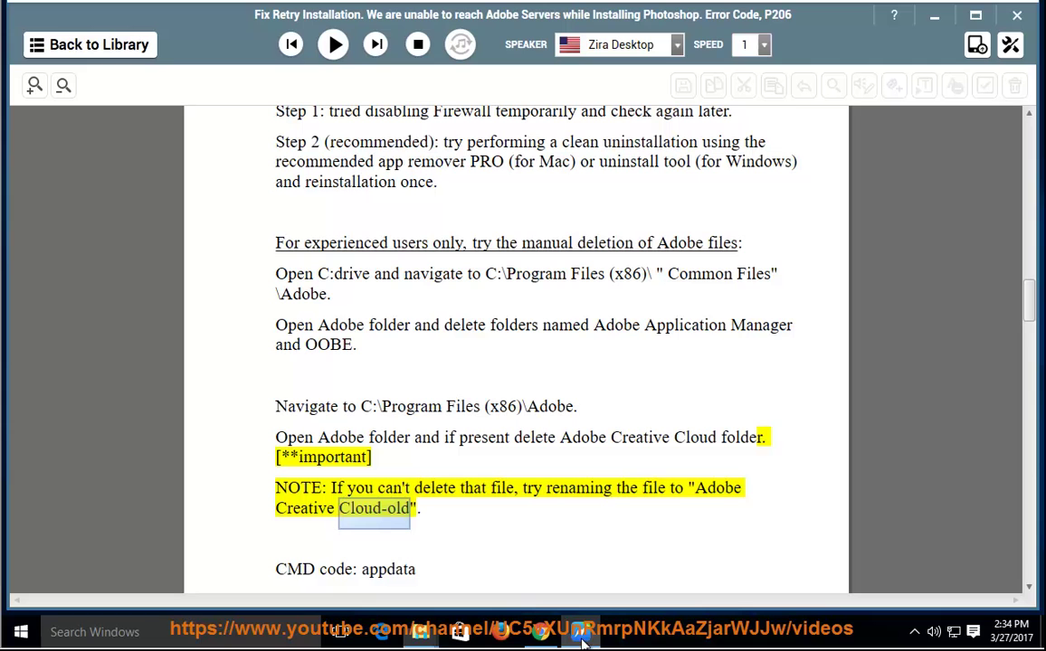
pyautogui.click(335, 46)
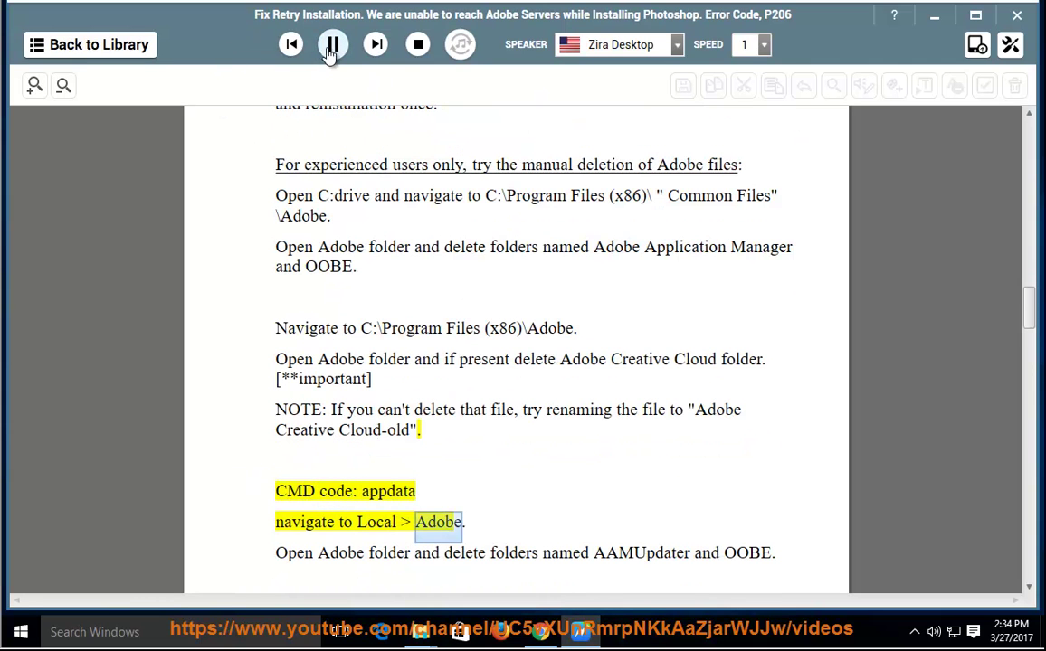
pyautogui.click(391, 491)
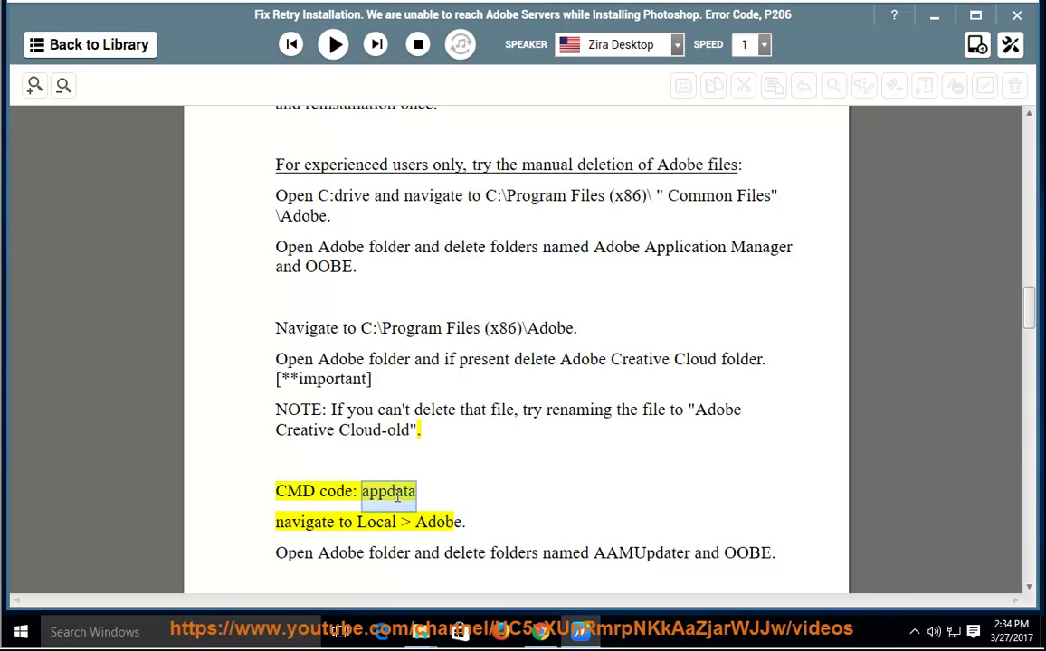
pyautogui.click(274, 634)
pyautogui.write('cmd')
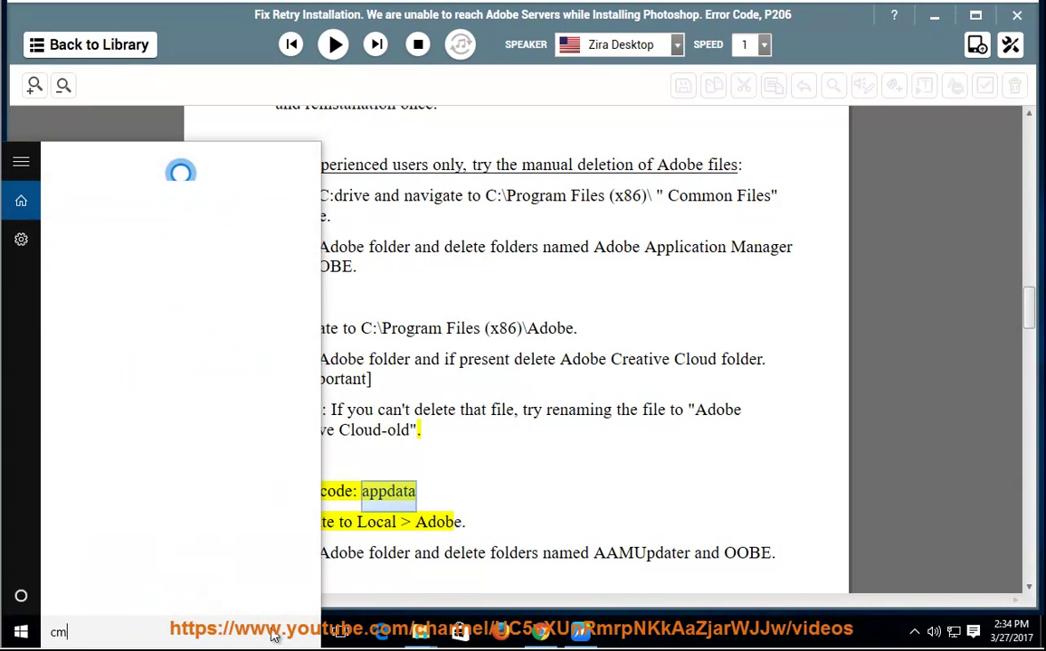
pyautogui.rightClick(206, 238)
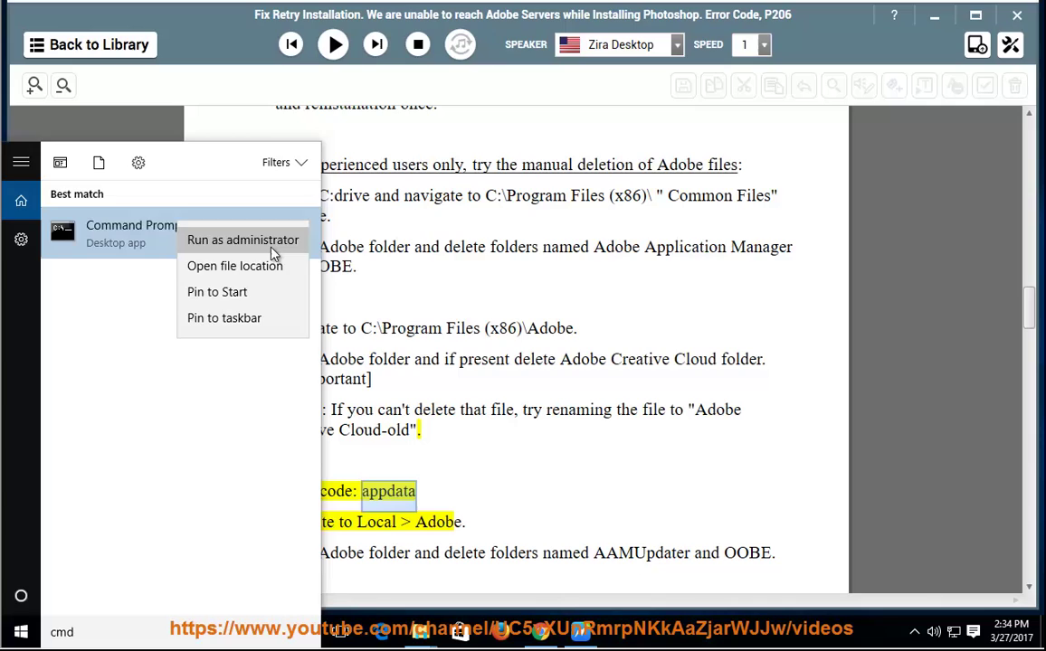
pyautogui.click(244, 234)
pyautogui.click(593, 341)
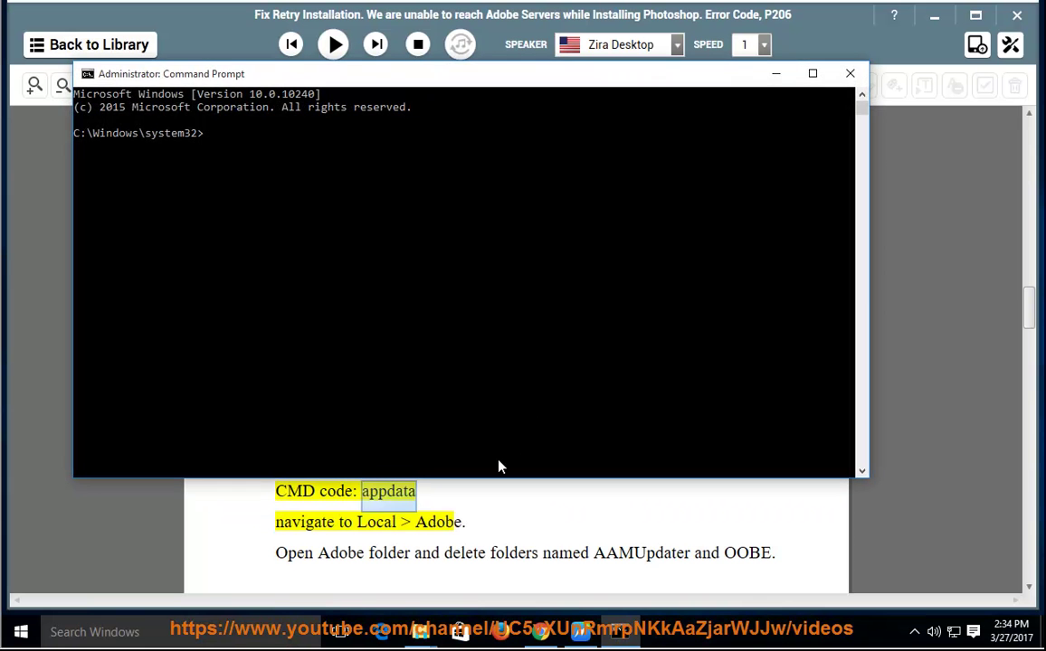
pyautogui.click(432, 505)
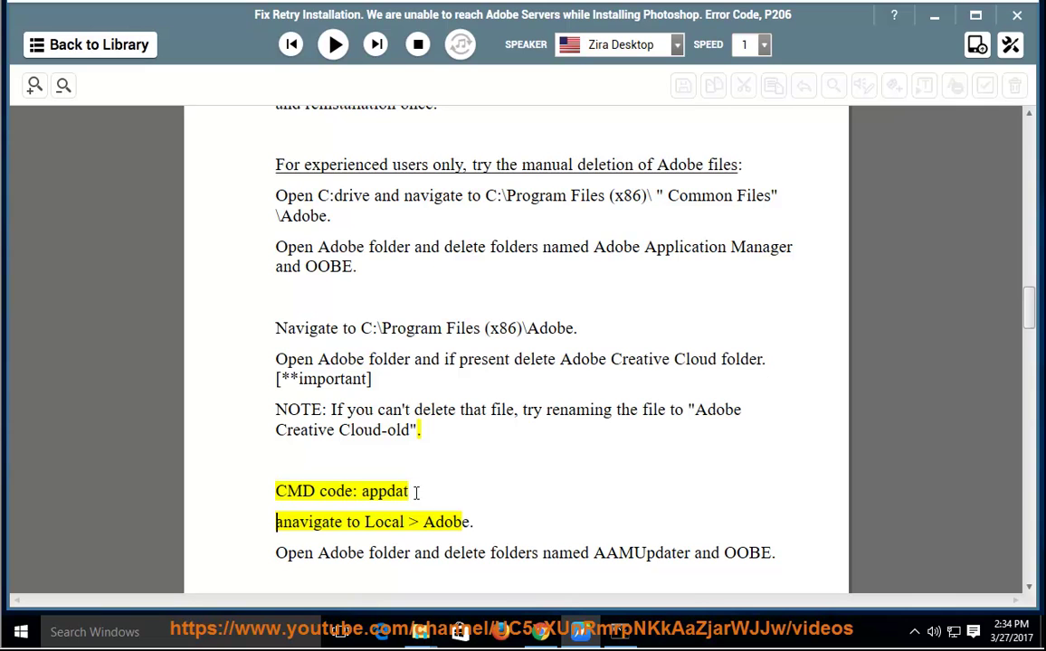
pyautogui.hotkey('ctrl', 'z')
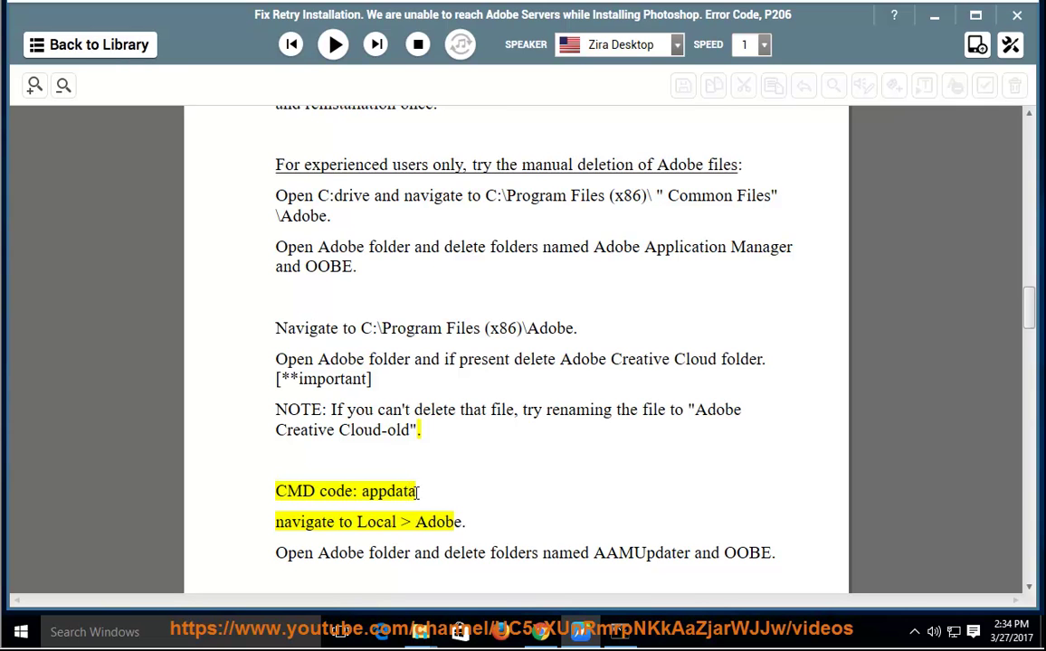
pyautogui.moveTo(403, 493); pyautogui.dragTo(365, 492)
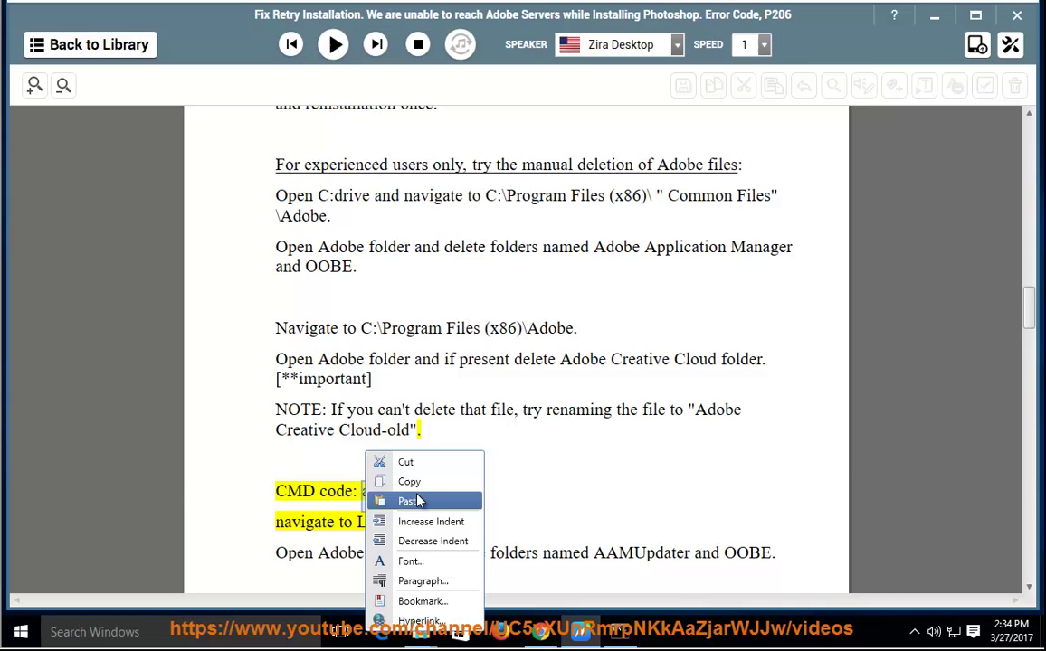
pyautogui.click(409, 481)
pyautogui.click(619, 631)
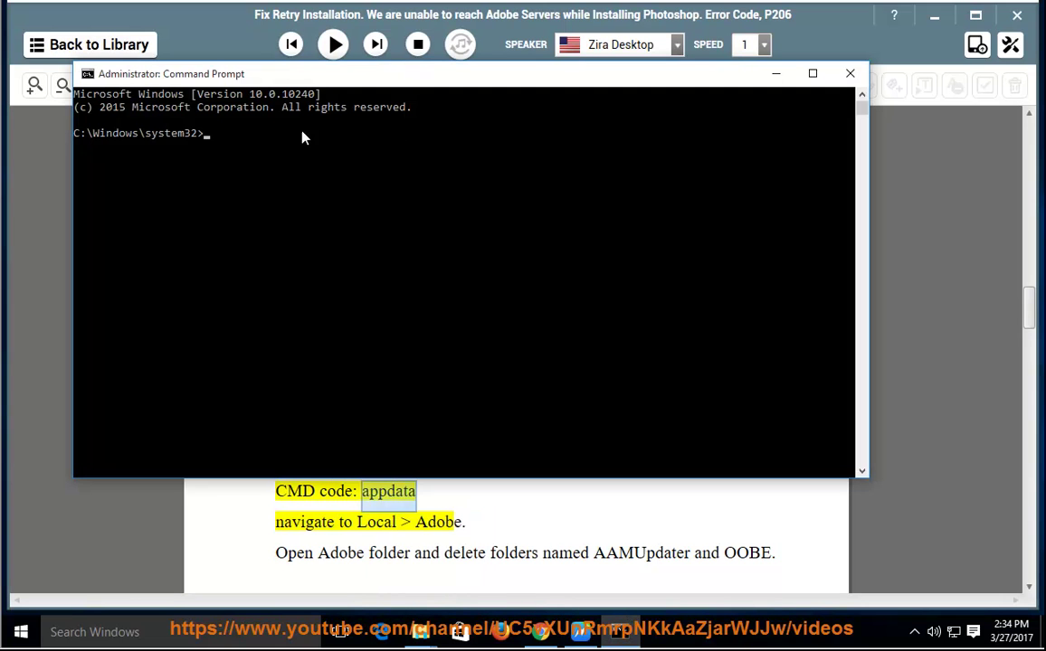
pyautogui.write('PRES ENTER NOW...')
pyautogui.click(849, 72)
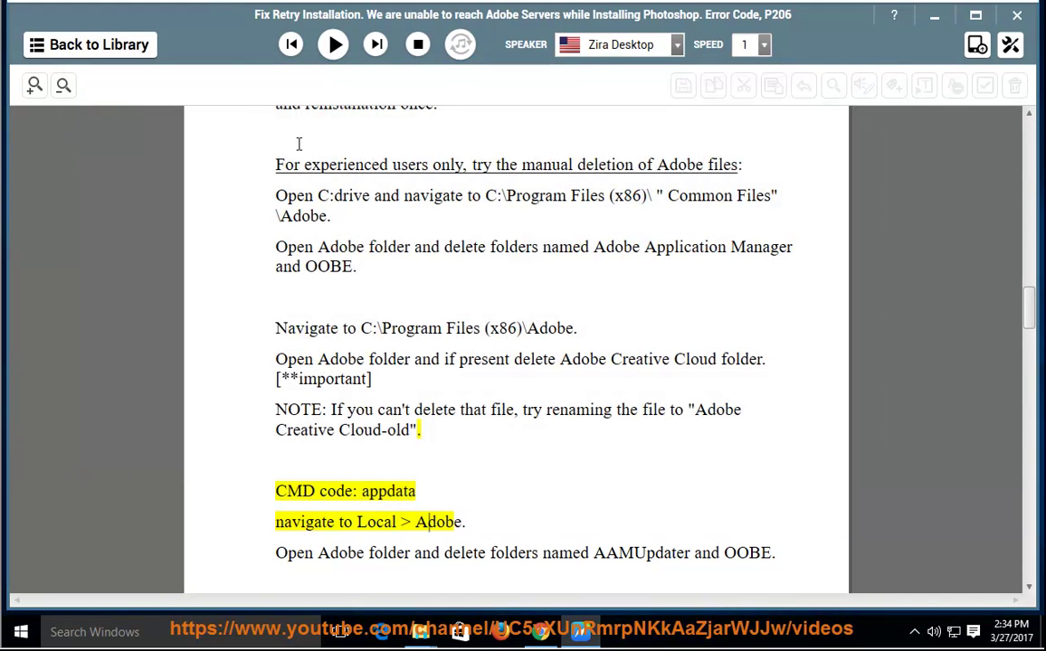
# - Read aloud past the Creative Cloud reinstall links to the 'Automatic Proxy settings detect is ON' step
pyautogui.click(333, 44)
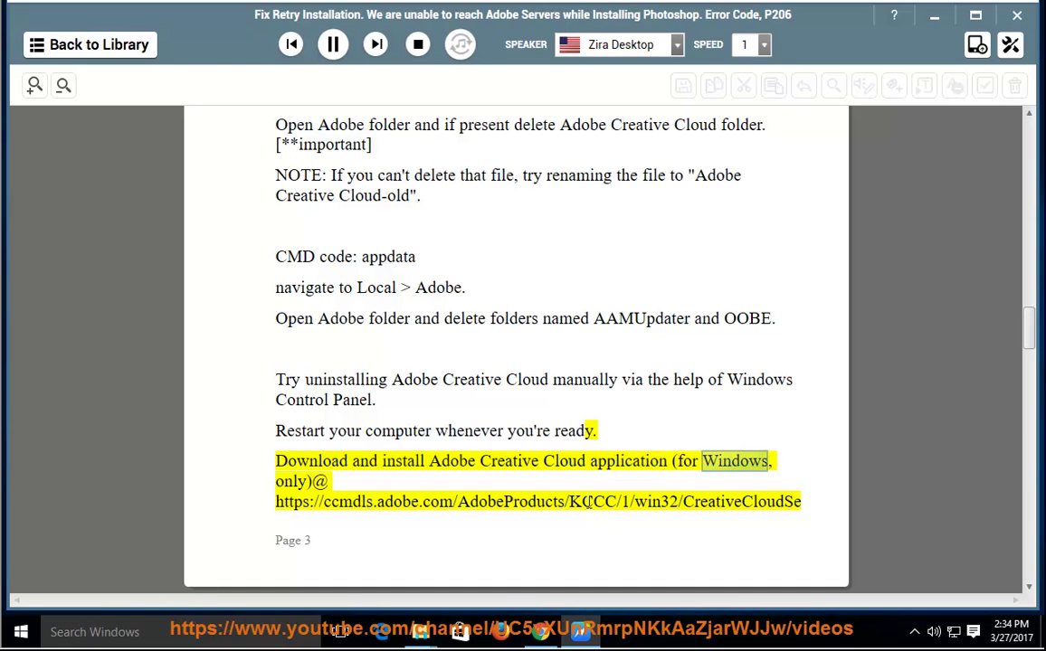
pyautogui.scroll(-1, 523, 534)
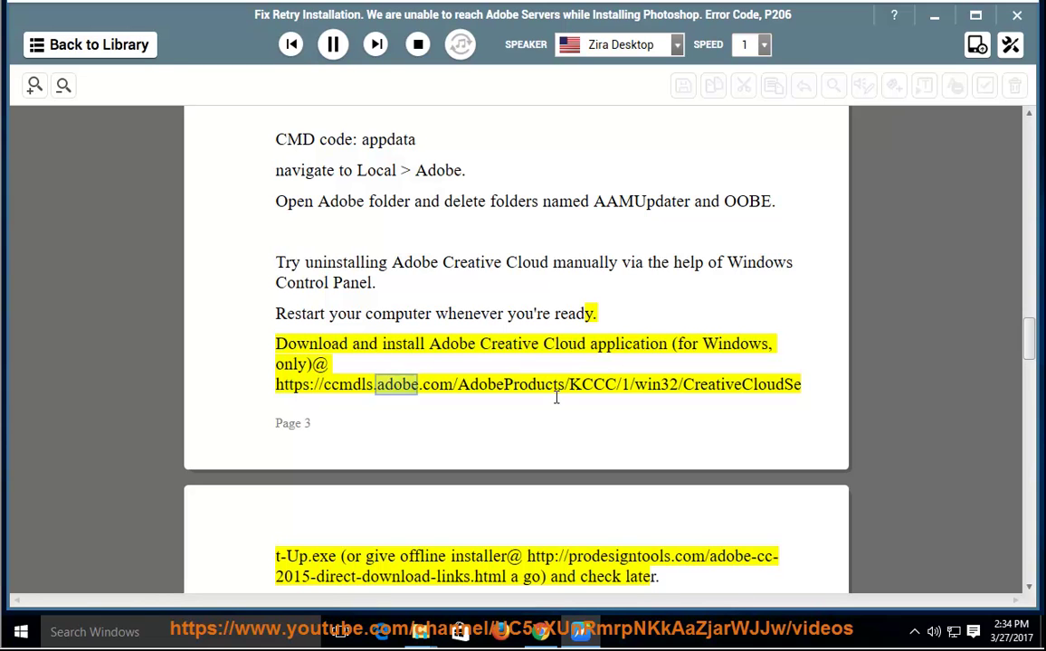
pyautogui.scroll(-1, 557, 398)
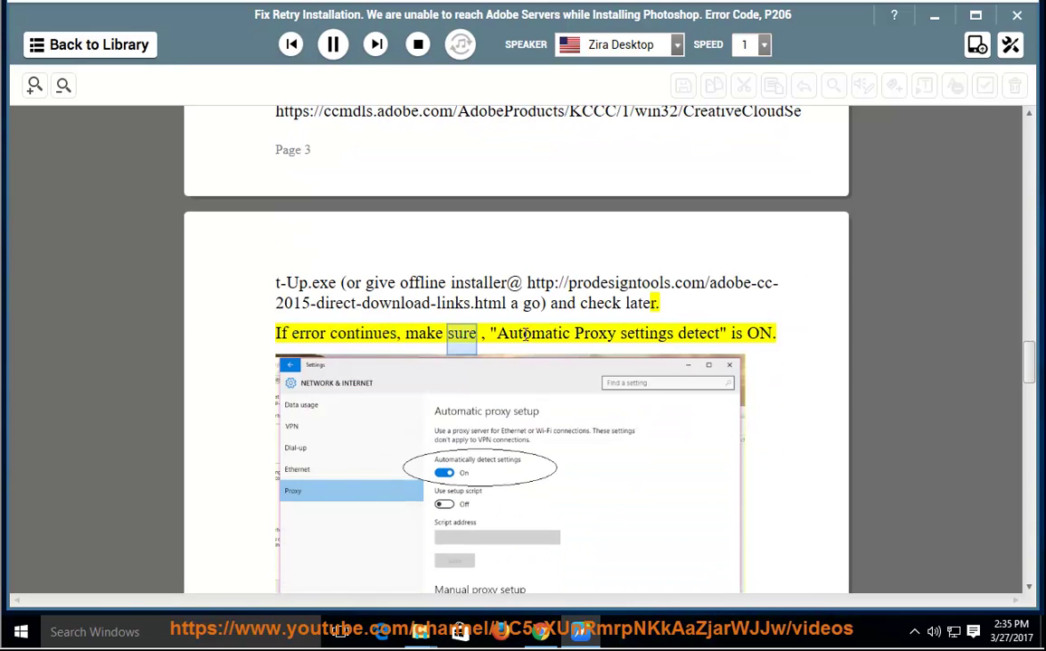
# - Pause reading, confirm Proxy 'Automatically detect settings' is On in Windows Settings, then resume reading
pyautogui.click(333, 45)
pyautogui.click(21, 631)
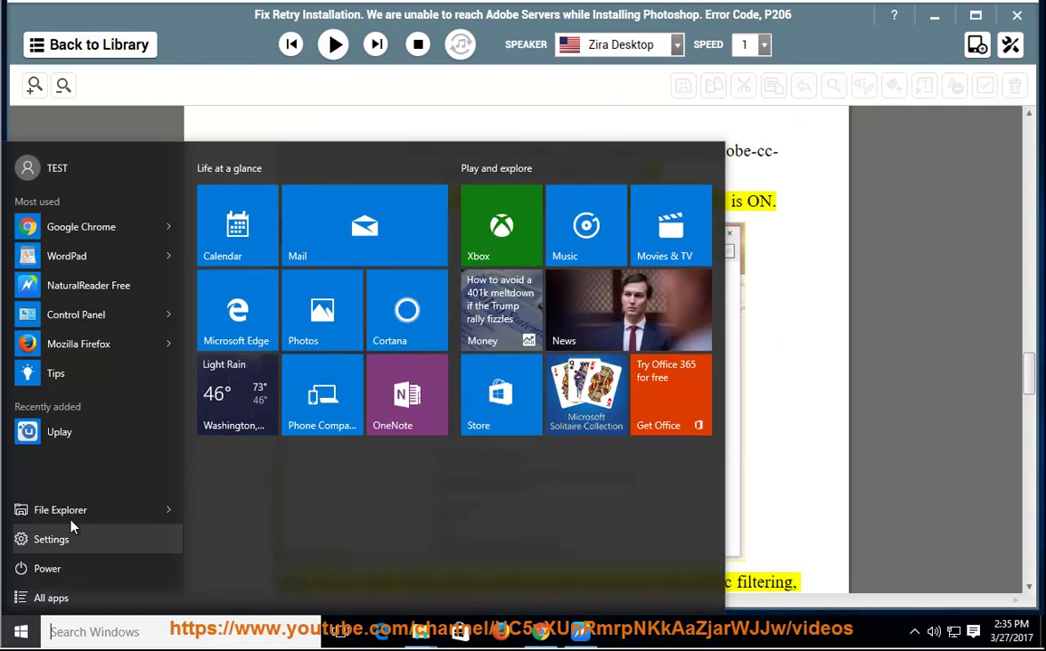
pyautogui.click(54, 541)
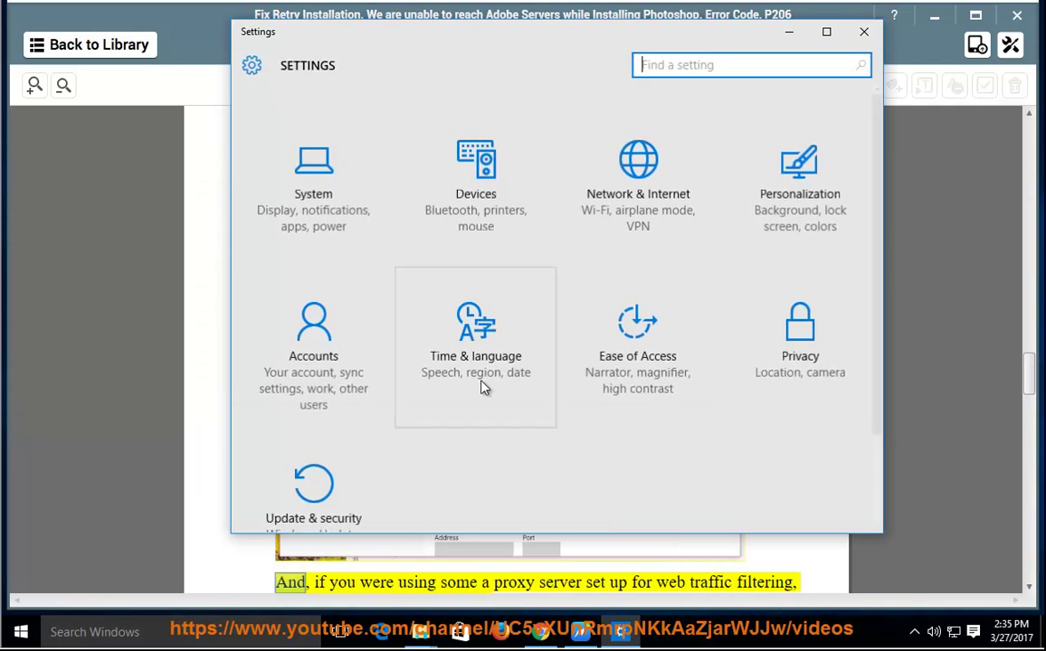
pyautogui.click(644, 184)
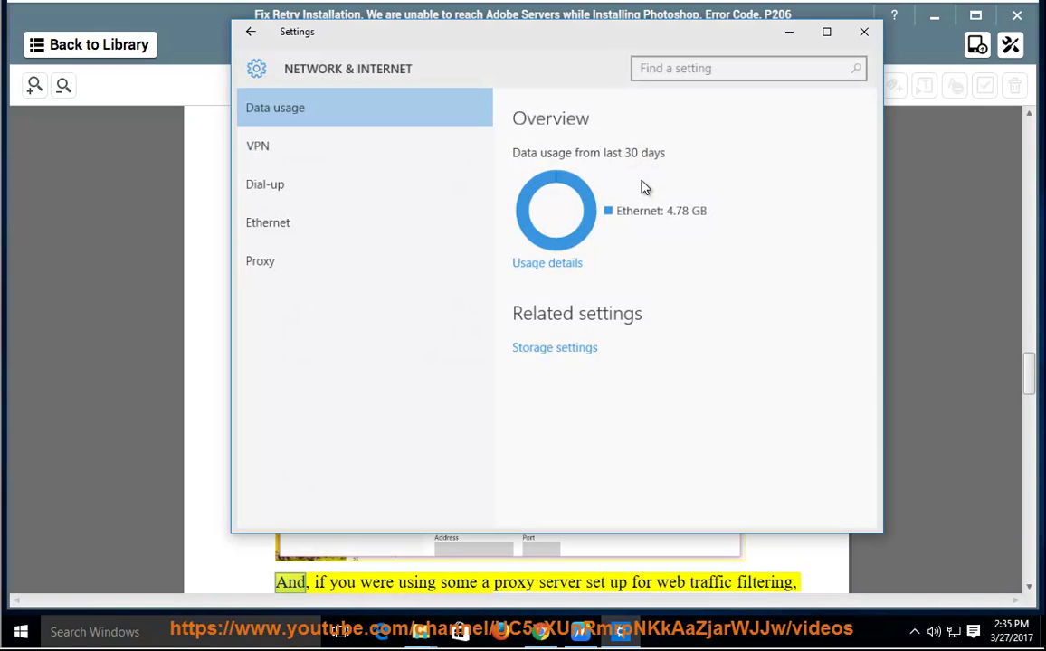
pyautogui.click(265, 269)
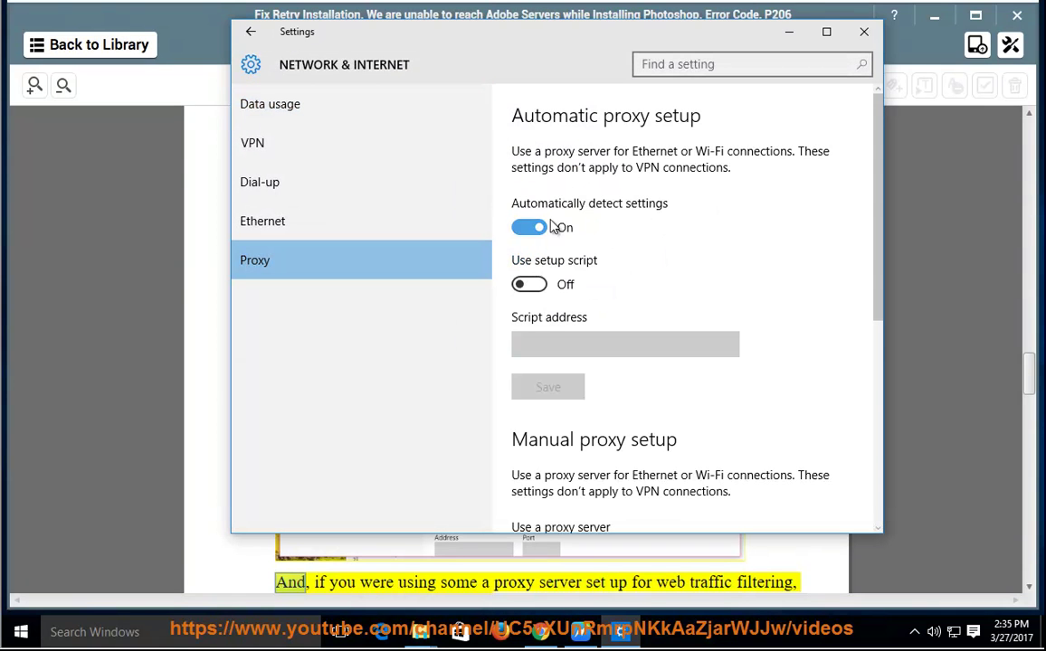
pyautogui.click(865, 32)
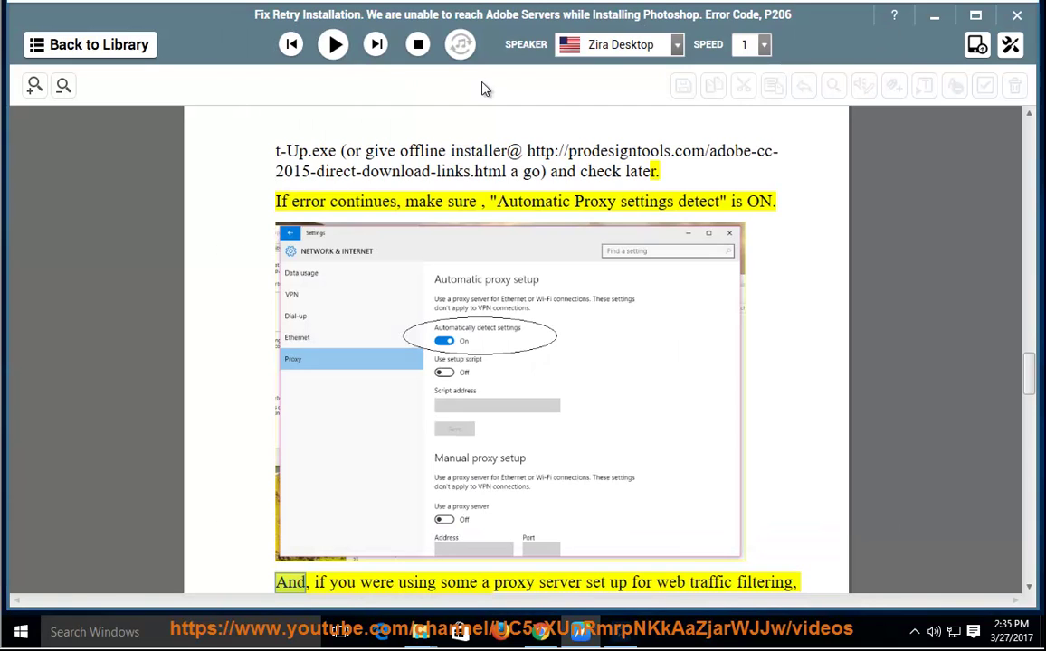
pyautogui.click(334, 47)
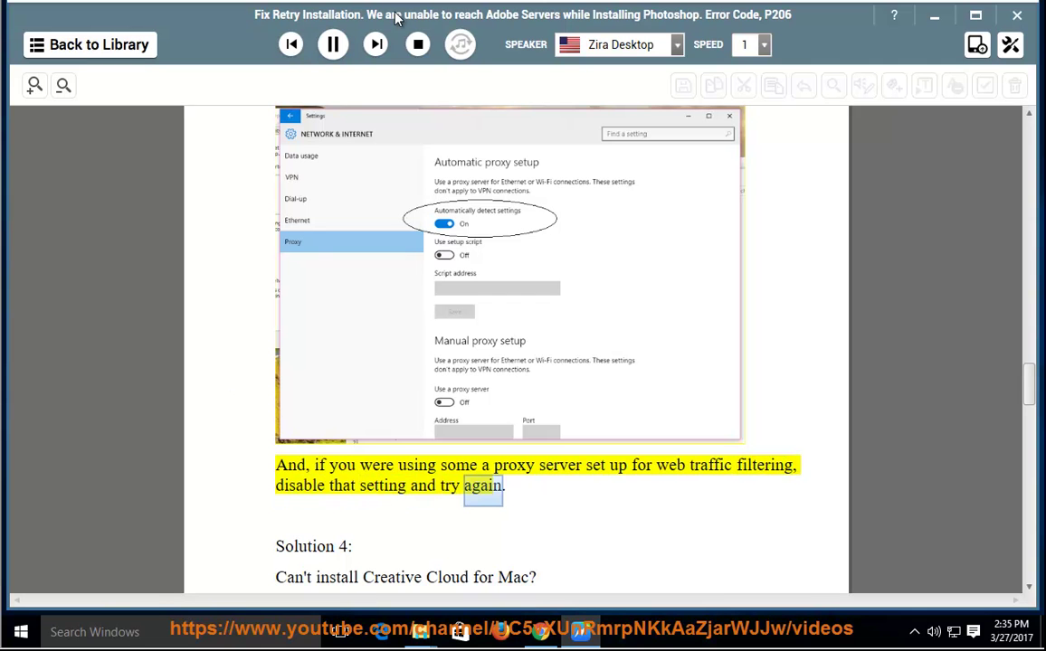
# - Launch Internet Explorer by searching 'i' in Windows search
pyautogui.click(334, 46)
pyautogui.click(131, 632)
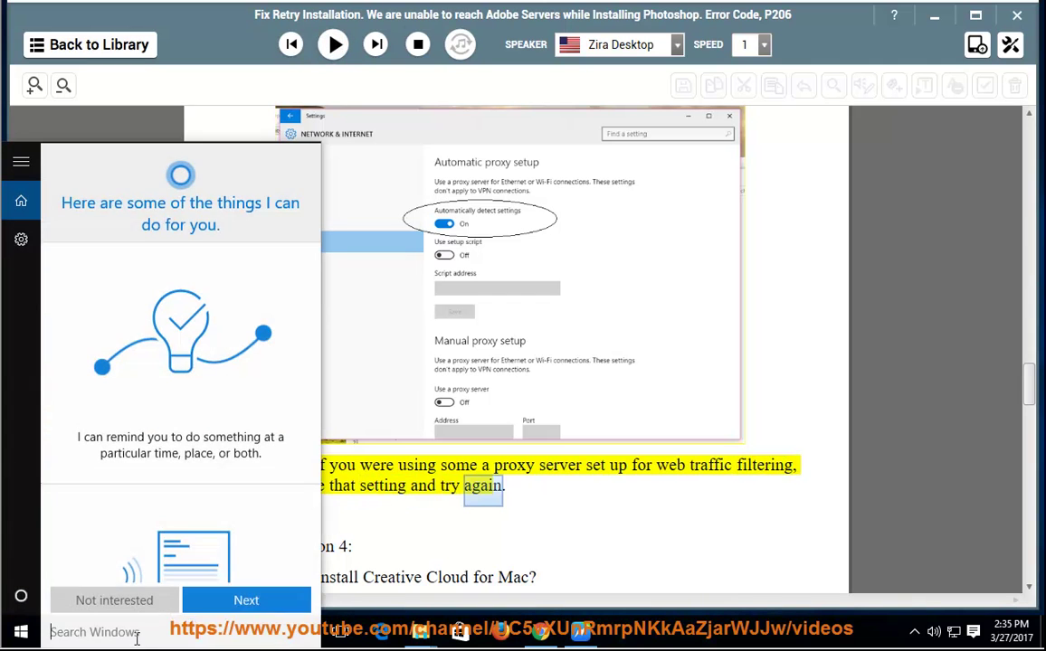
pyautogui.write('i')
pyautogui.click(192, 251)
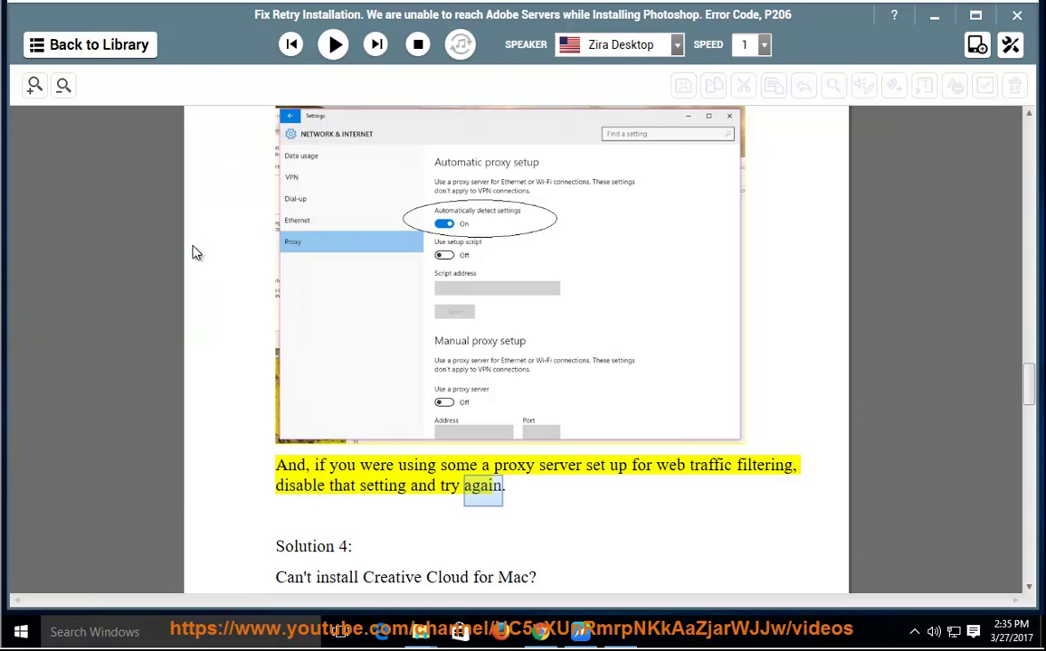
# - Leave 'Use a proxy server' unticked in IE's LAN settings, close IE, and resume reading
pyautogui.click(643, 57)
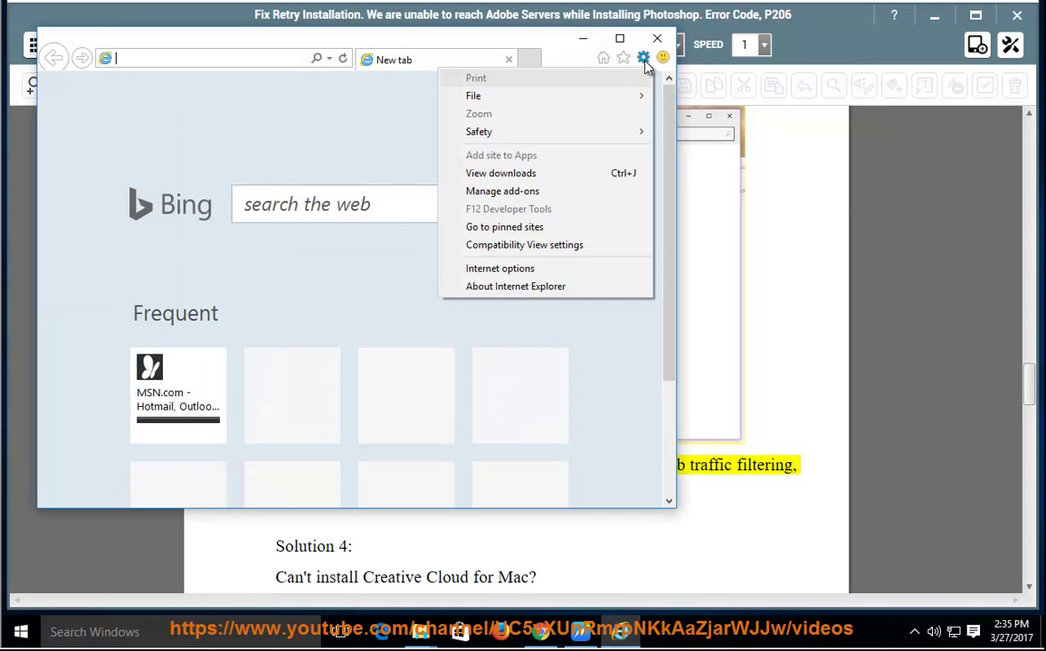
pyautogui.click(576, 271)
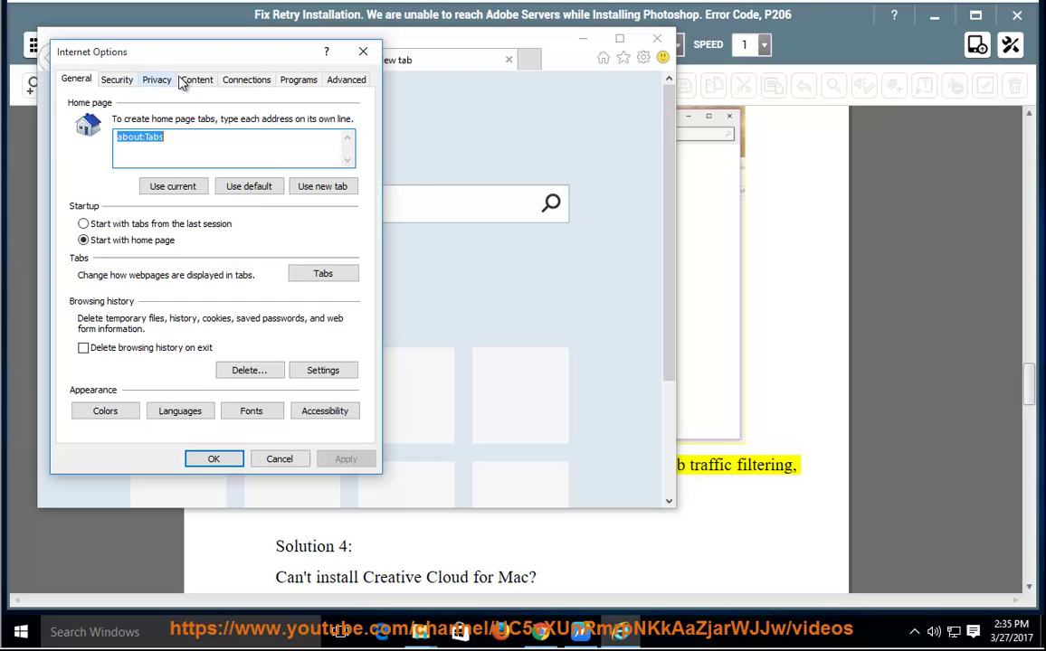
pyautogui.click(262, 80)
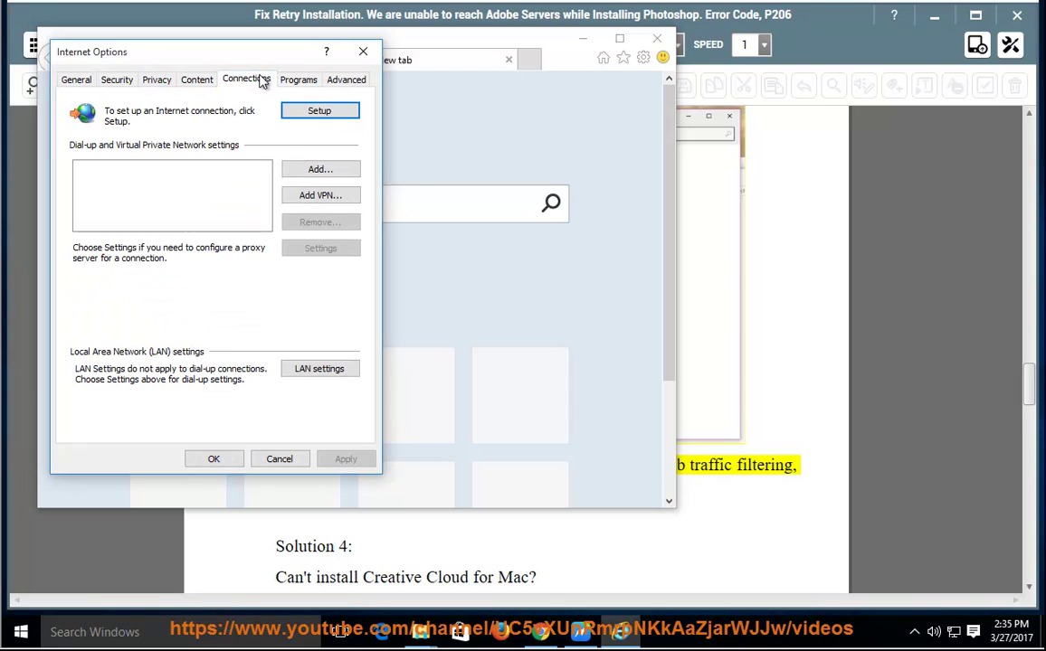
pyautogui.click(324, 369)
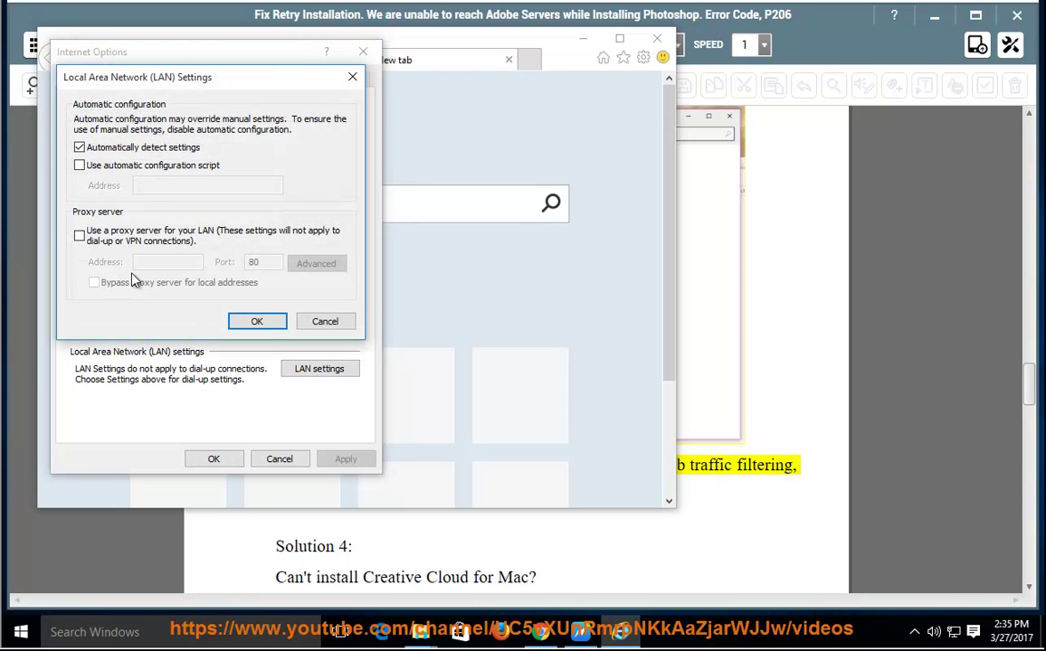
pyautogui.click(80, 235)
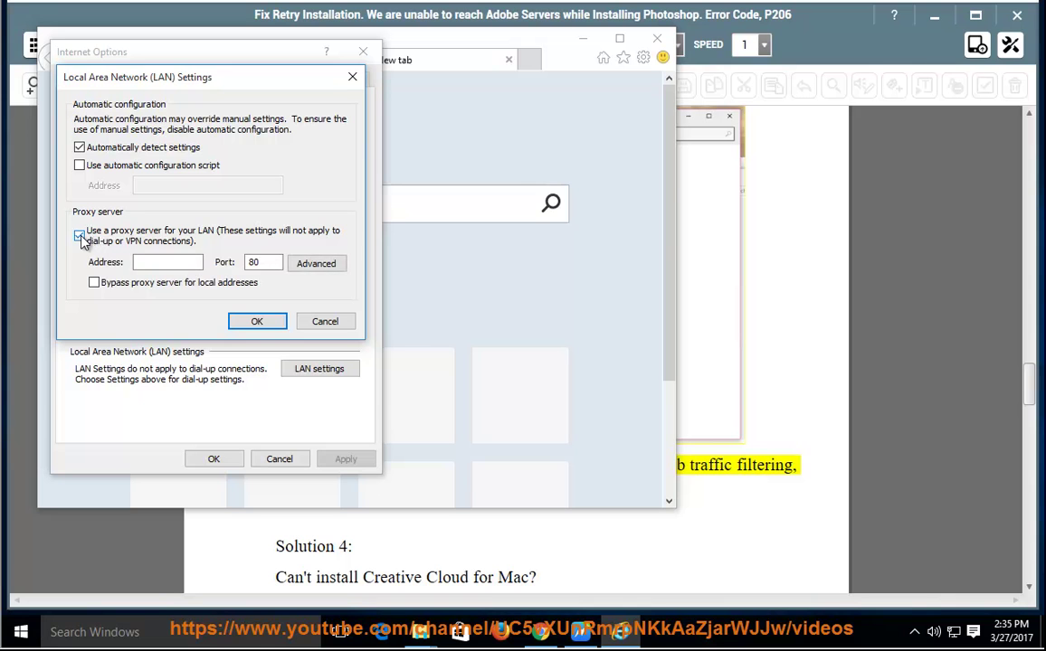
pyautogui.click(79, 235)
pyautogui.click(324, 321)
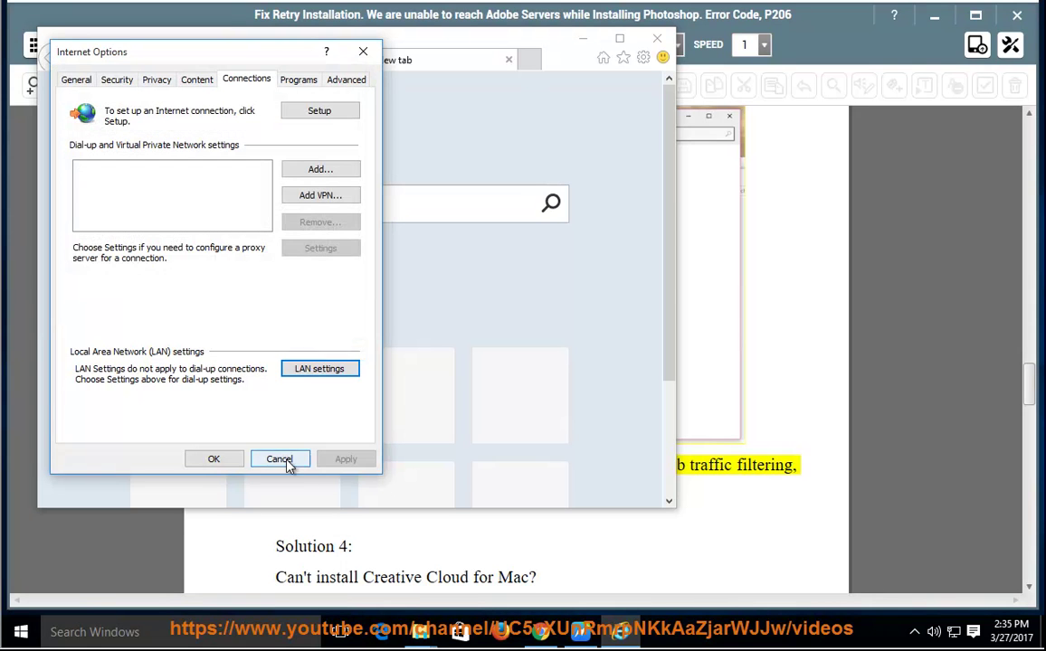
pyautogui.click(224, 459)
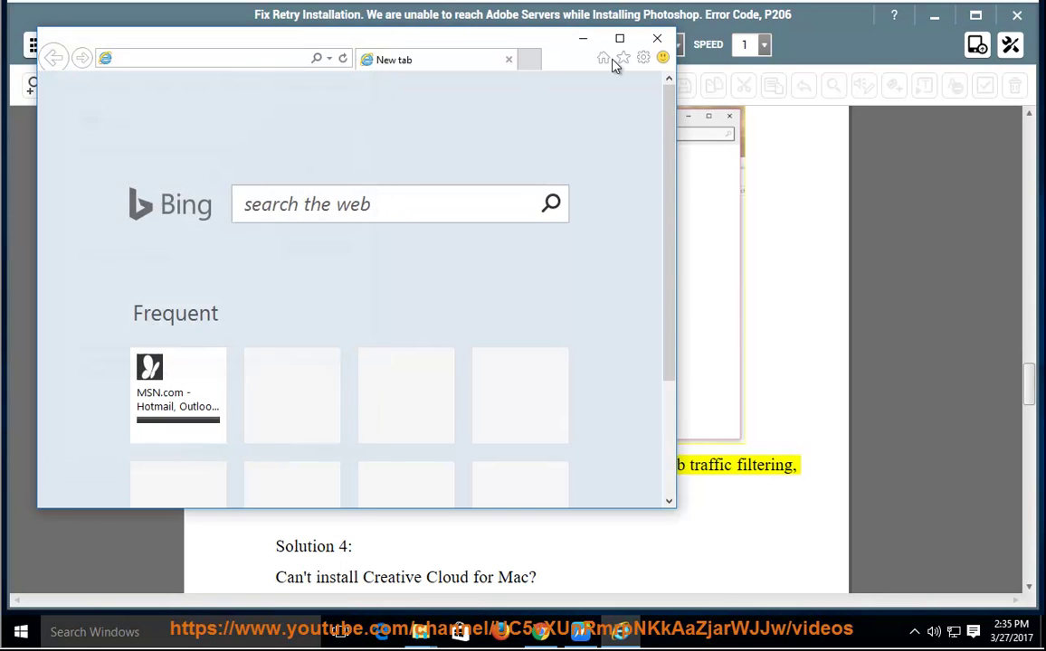
pyautogui.click(656, 40)
pyautogui.click(333, 45)
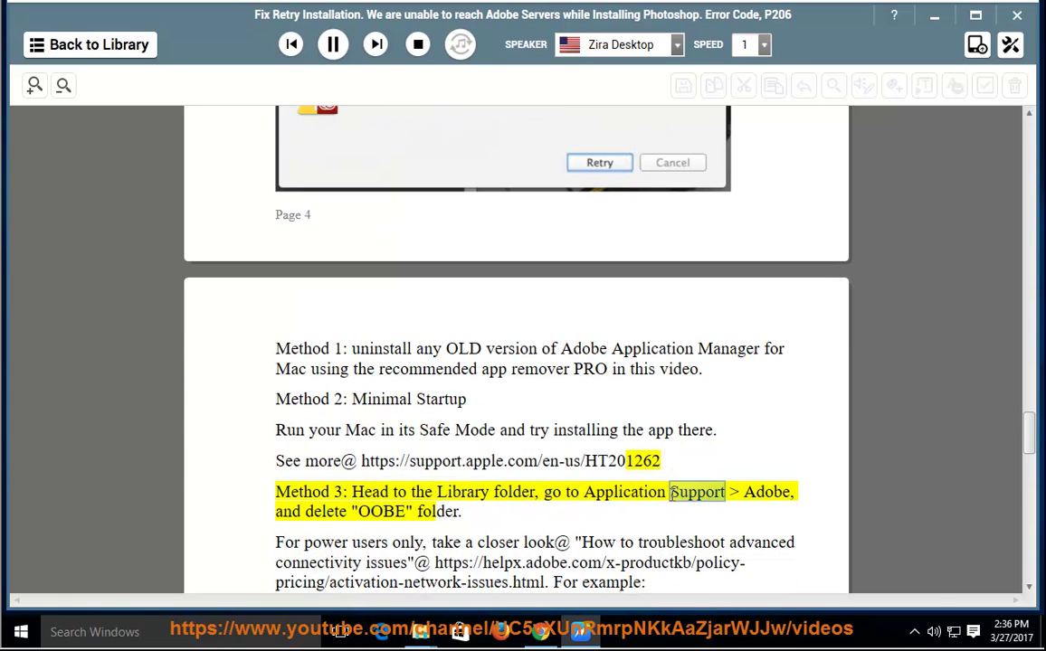
# - Pause the read-aloud after Method 3's instruction to delete the OOBE folder
pyautogui.click(333, 46)
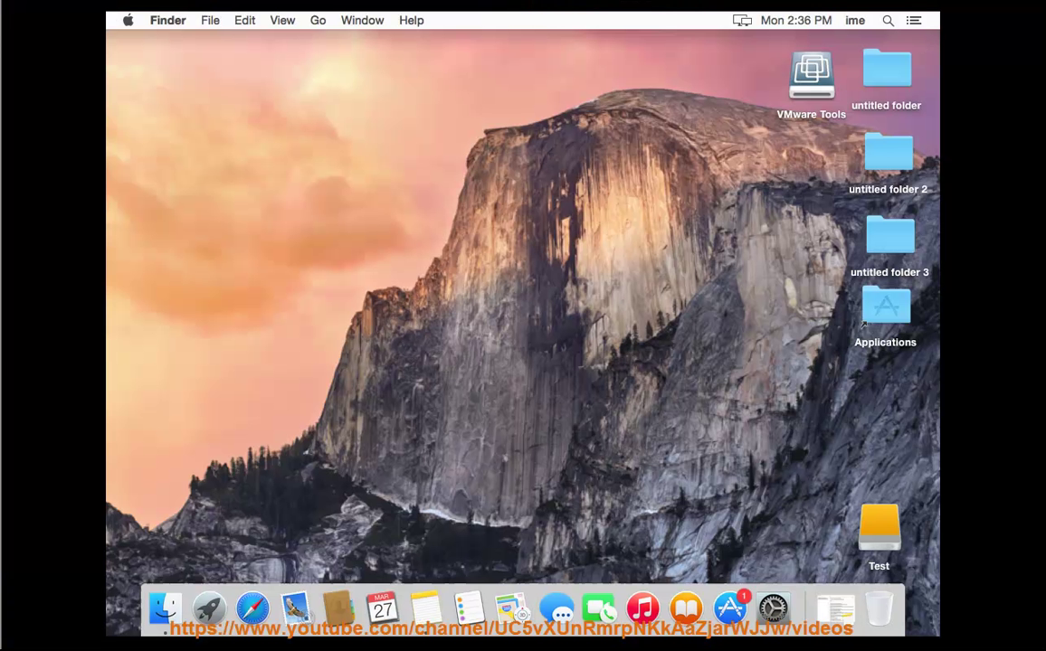
# - Open the ~/Library/ folder in Finder through Go > Go to Folder
pyautogui.click(321, 22)
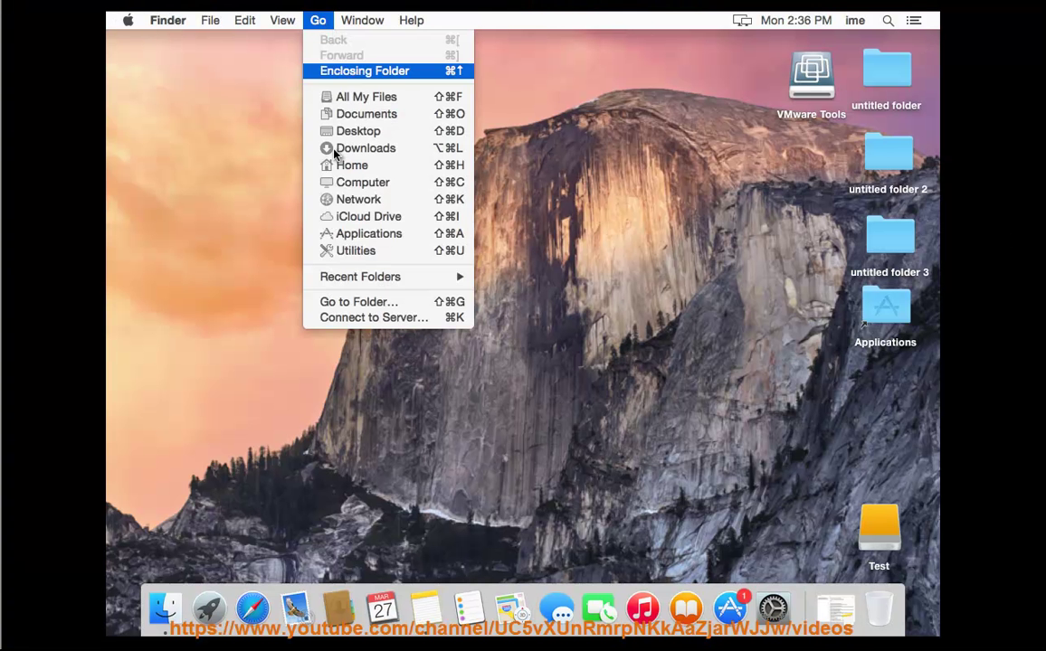
pyautogui.click(405, 306)
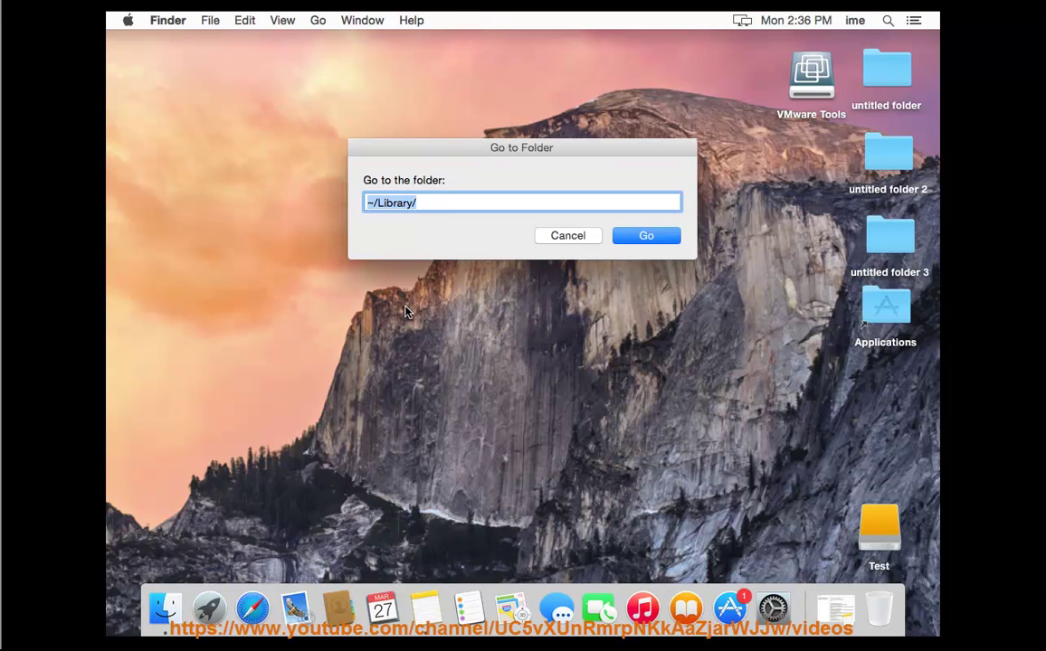
pyautogui.click(446, 204)
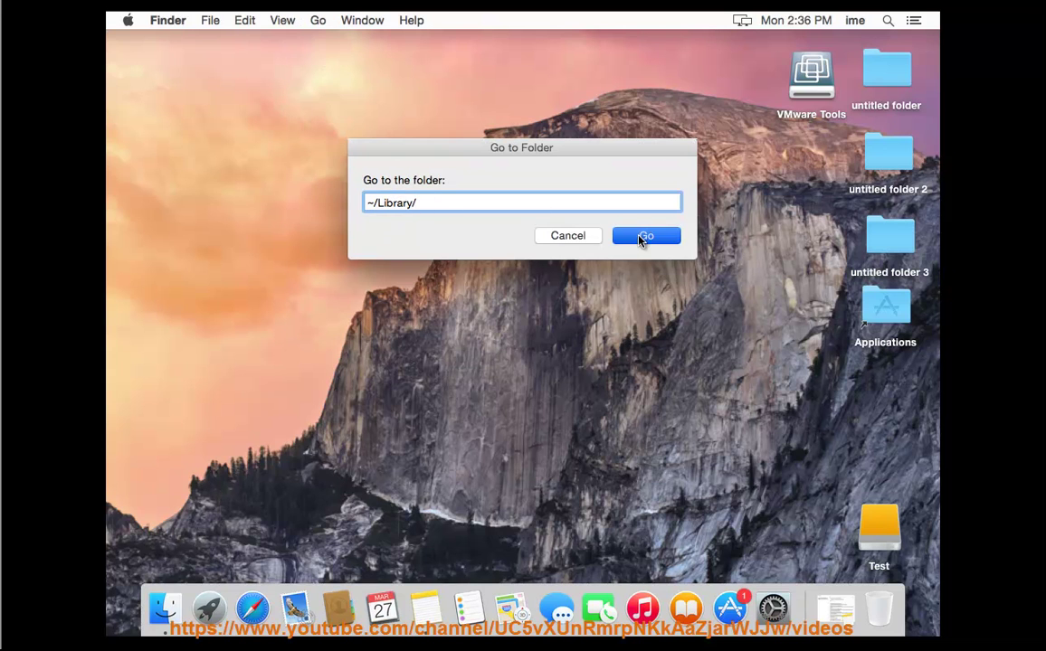
pyautogui.click(645, 236)
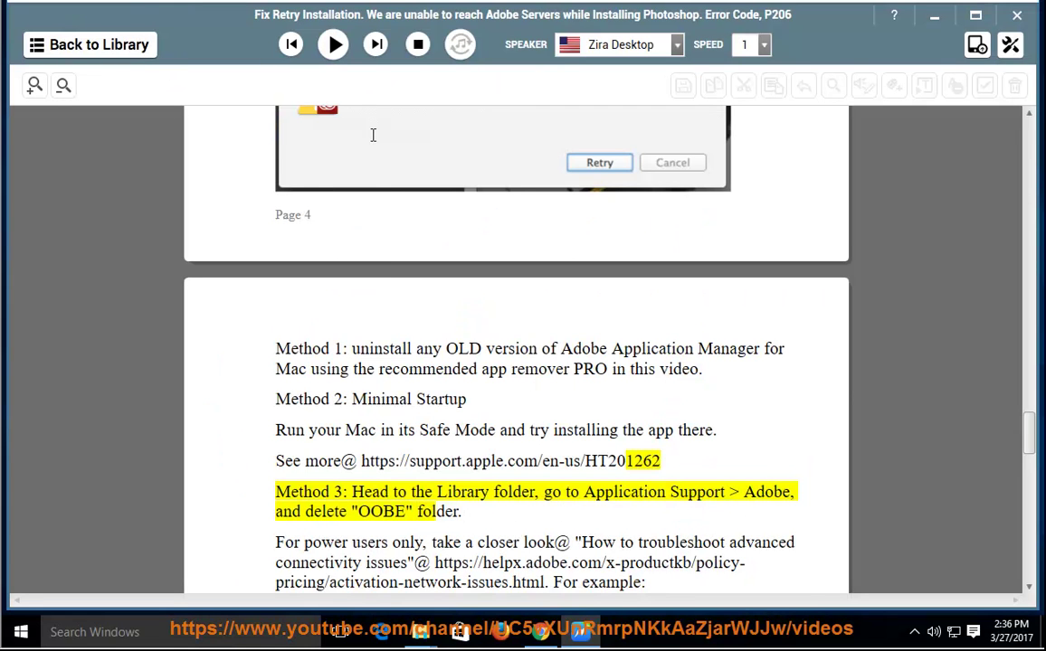
# - Read the power-users troubleshooting paragraph aloud and pause at Step 1 on testing Adobe activation servers
pyautogui.click(333, 44)
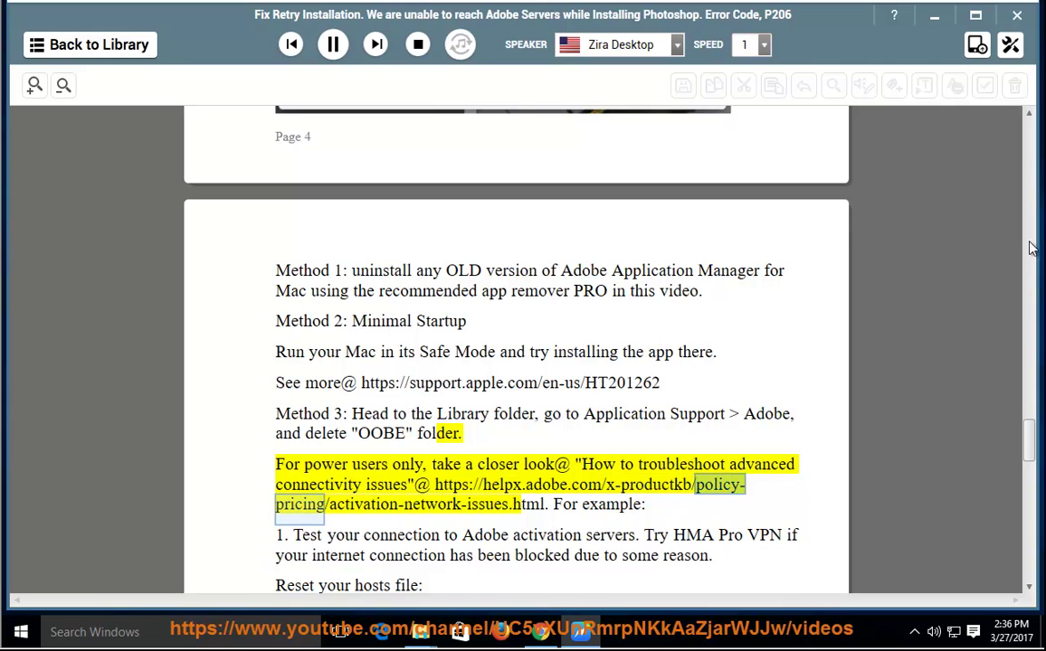
pyautogui.moveTo(1028, 427); pyautogui.dragTo(1031, 475)
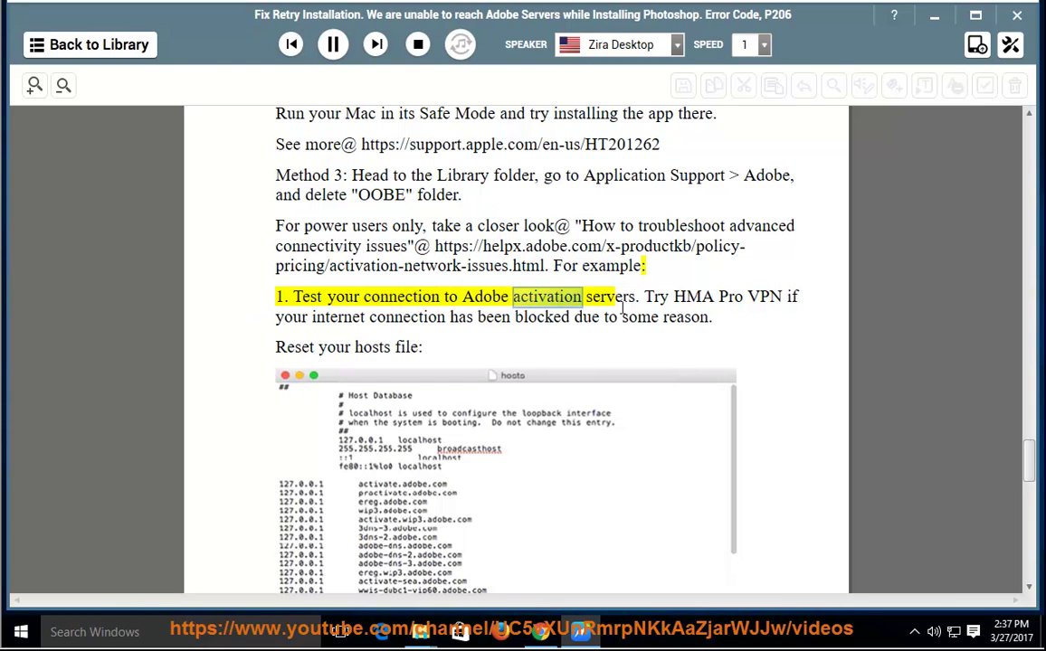
pyautogui.click(333, 44)
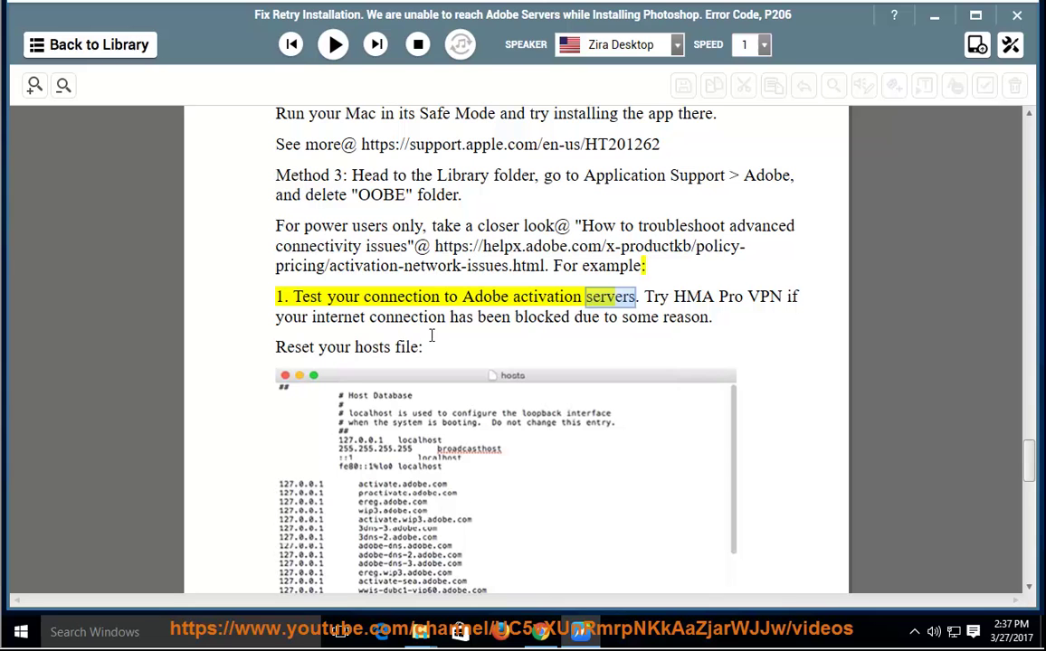
pyautogui.press('super+r')
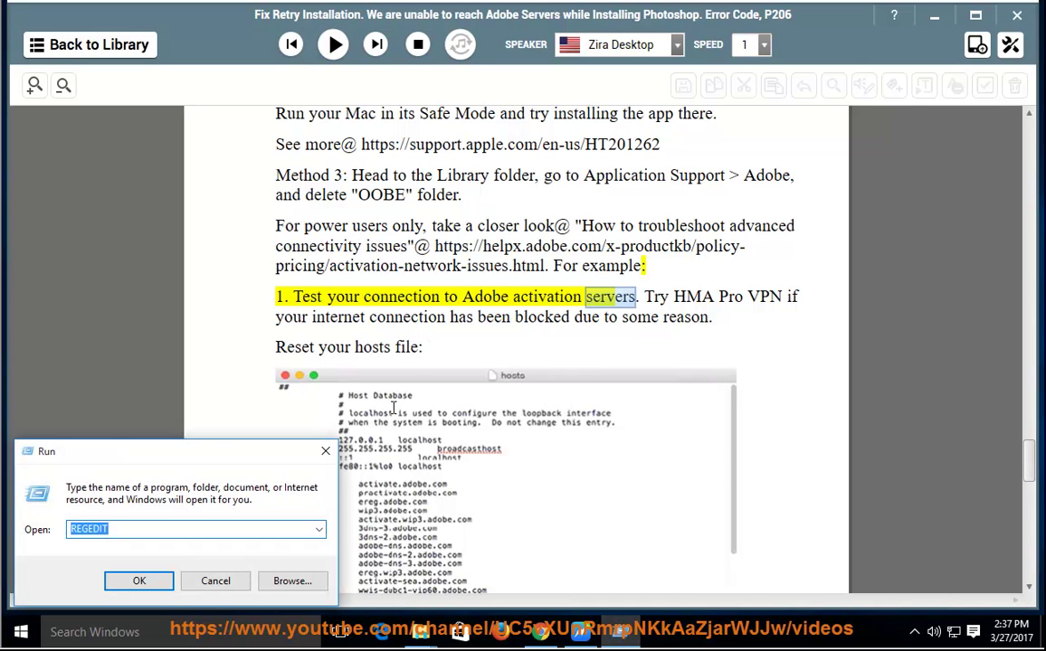
pyautogui.write('CMD')
pyautogui.press('Return')
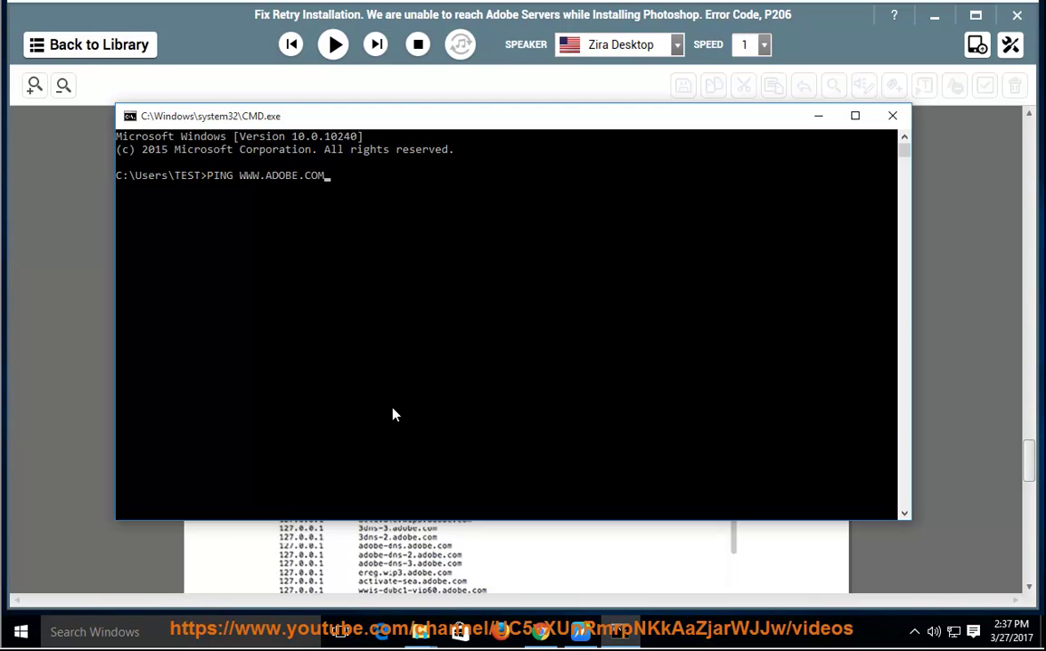
pyautogui.press('Return')
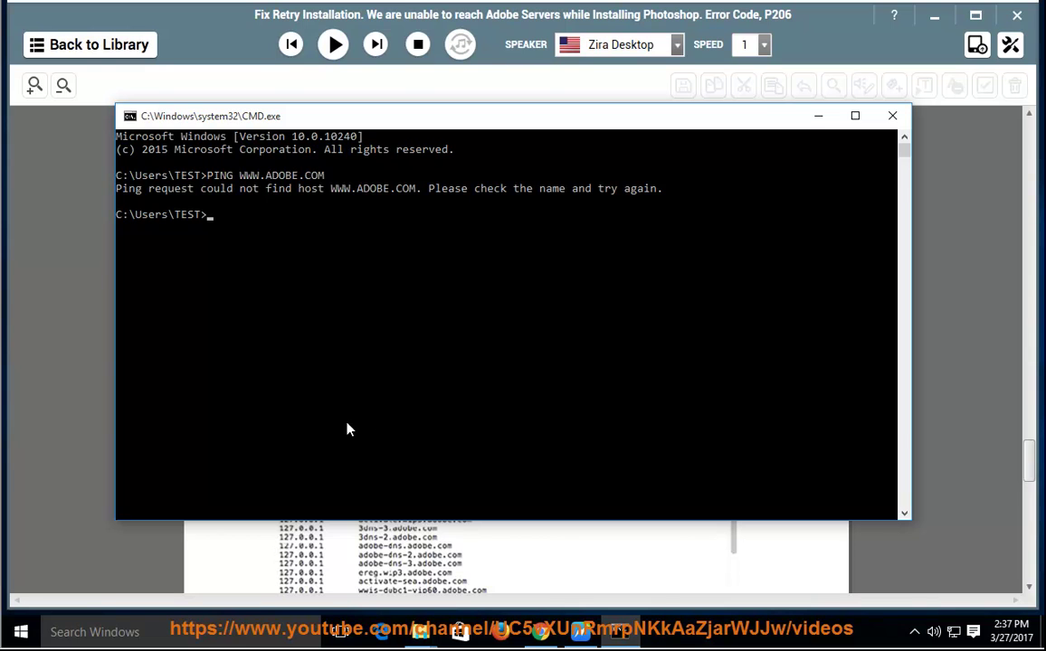
pyautogui.press('Up')
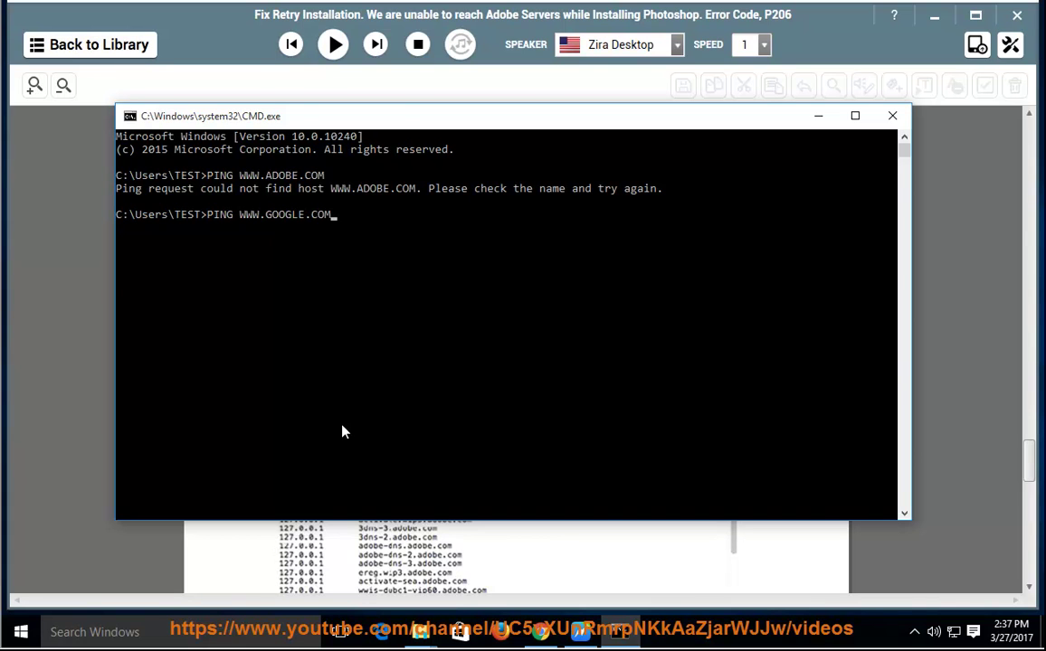
pyautogui.press('Return')
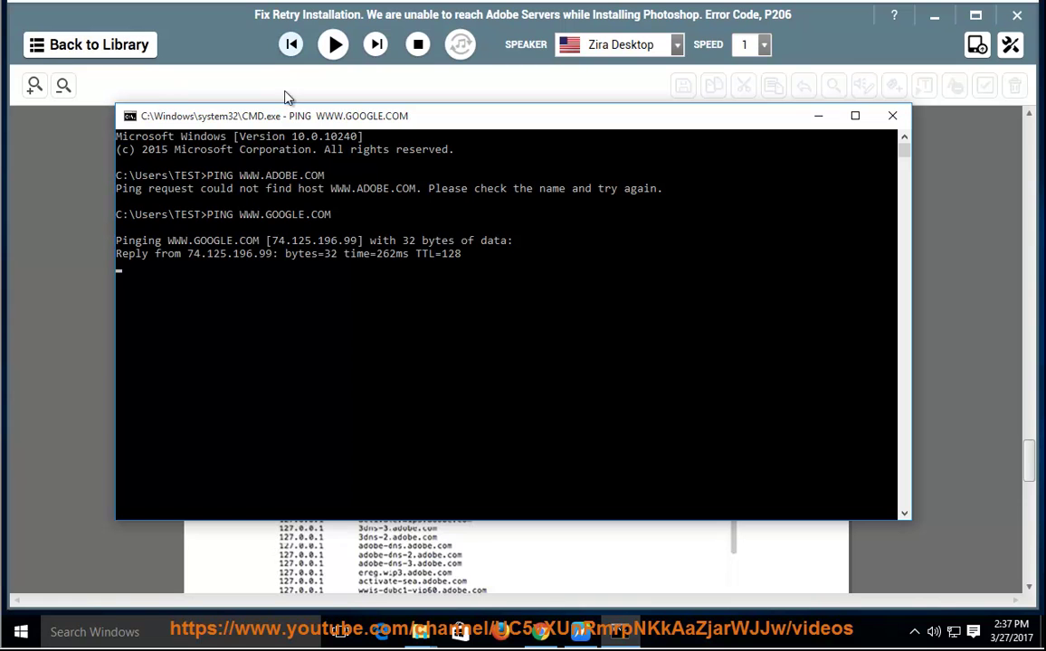
# - Close Command Prompt and pause the guide after the https and correct clock-time advice
pyautogui.click(893, 116)
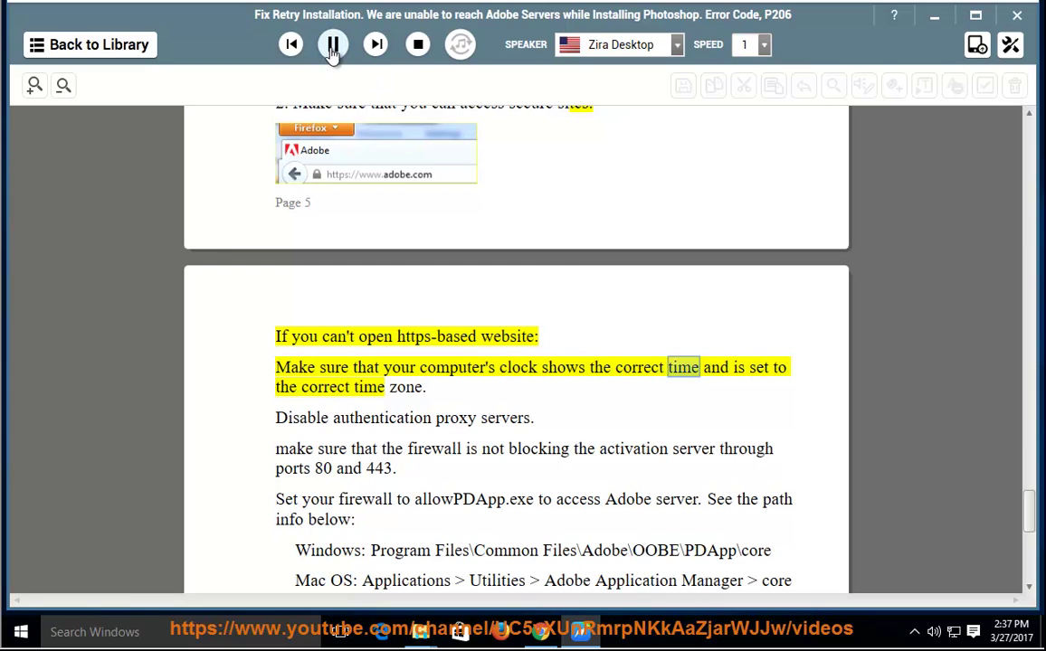
pyautogui.click(333, 47)
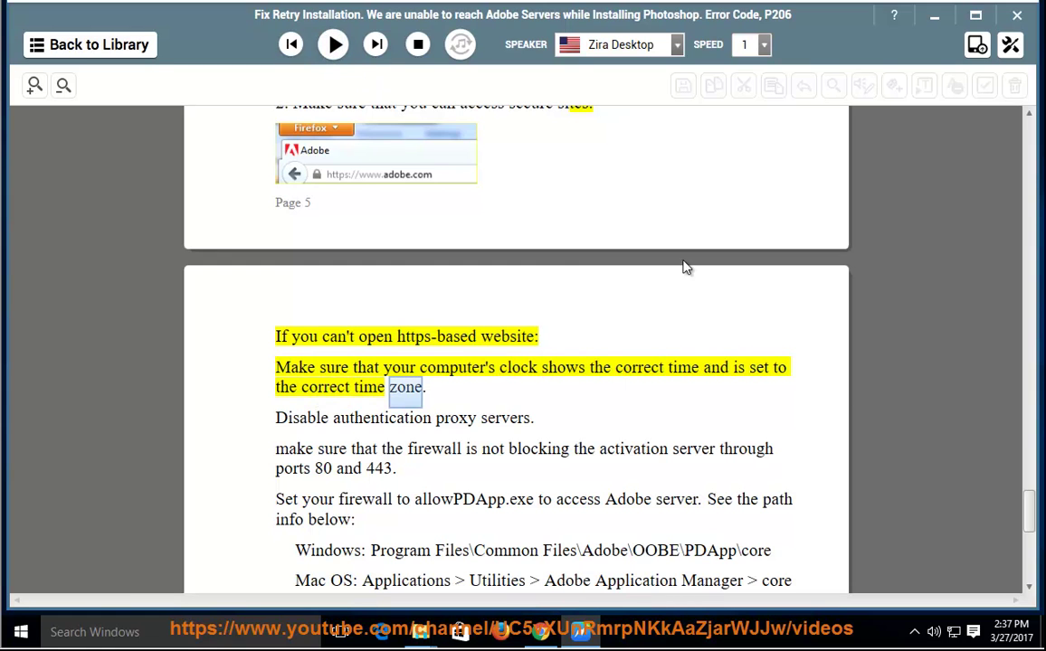
# - Confirm the Date & time time zone is Pacific Time (UTC-08:00), then close Settings
pyautogui.click(1009, 631)
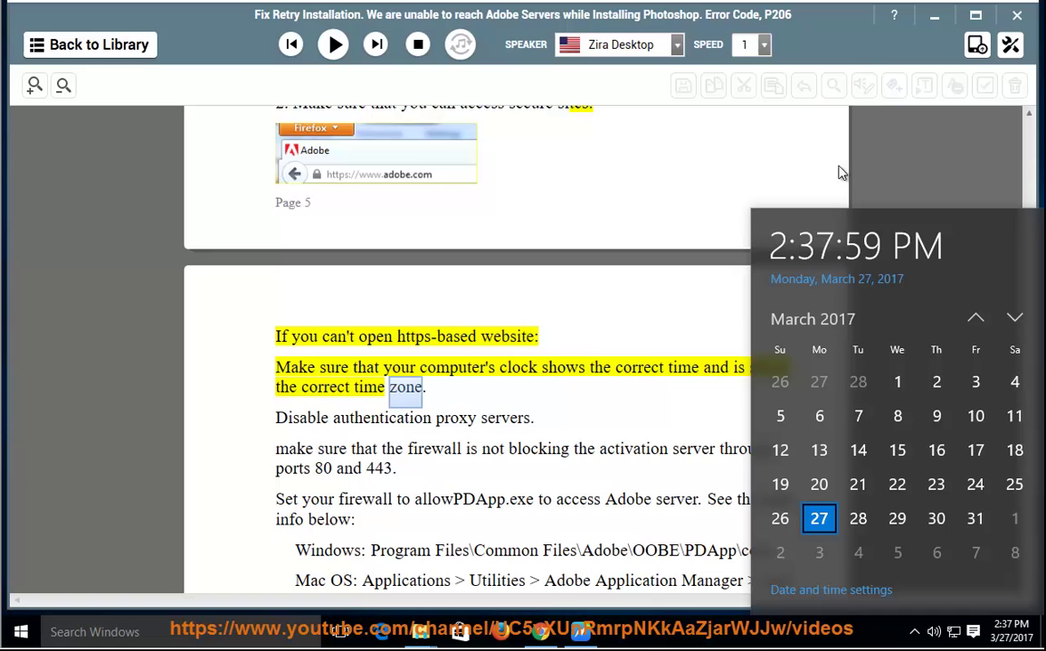
pyautogui.click(830, 590)
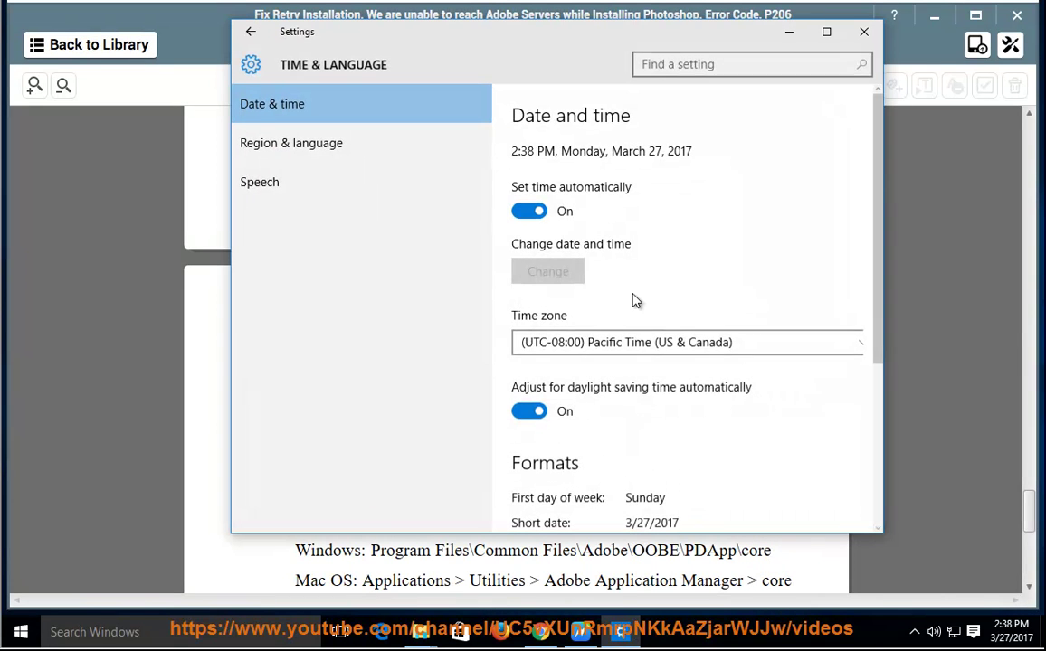
pyautogui.click(651, 343)
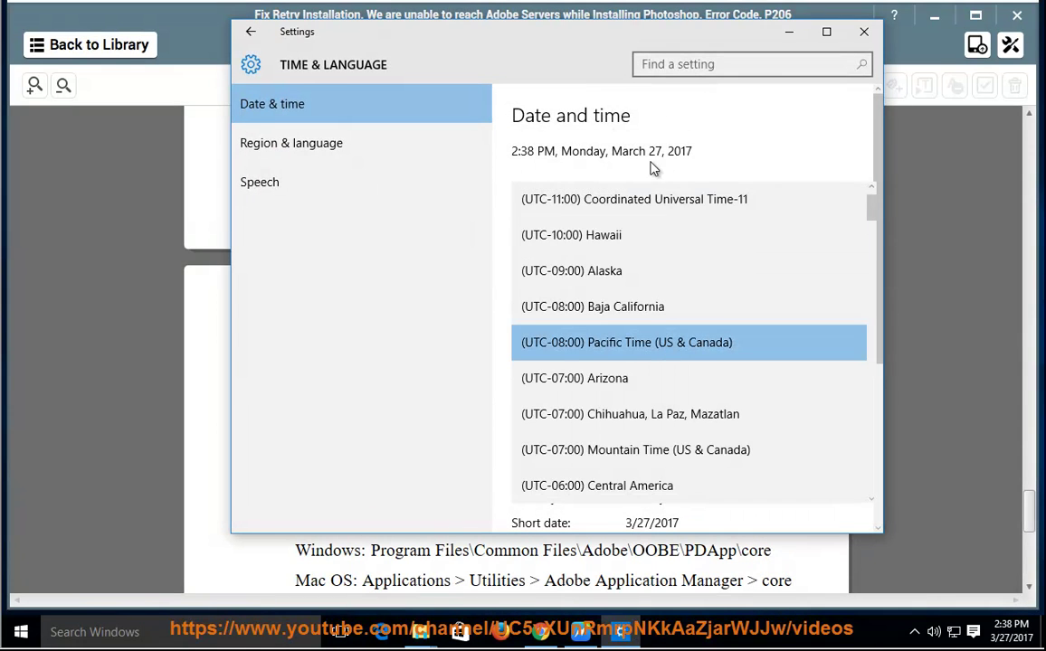
pyautogui.click(865, 33)
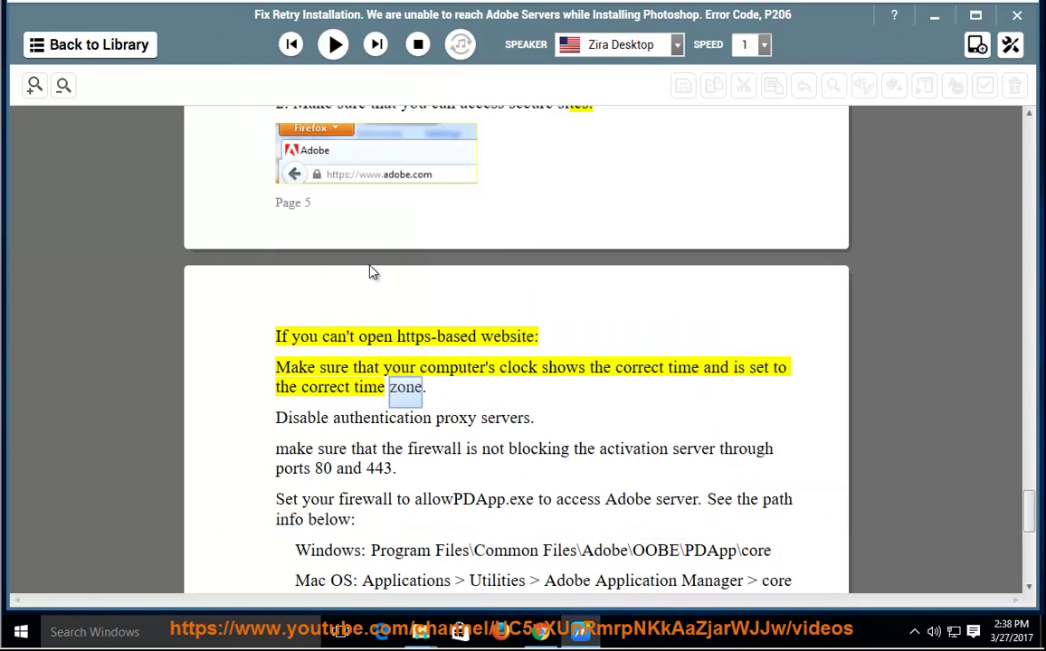
# - Resume the read-aloud and scroll down to the allowPDApp.exe firewall path instructions
pyautogui.click(333, 44)
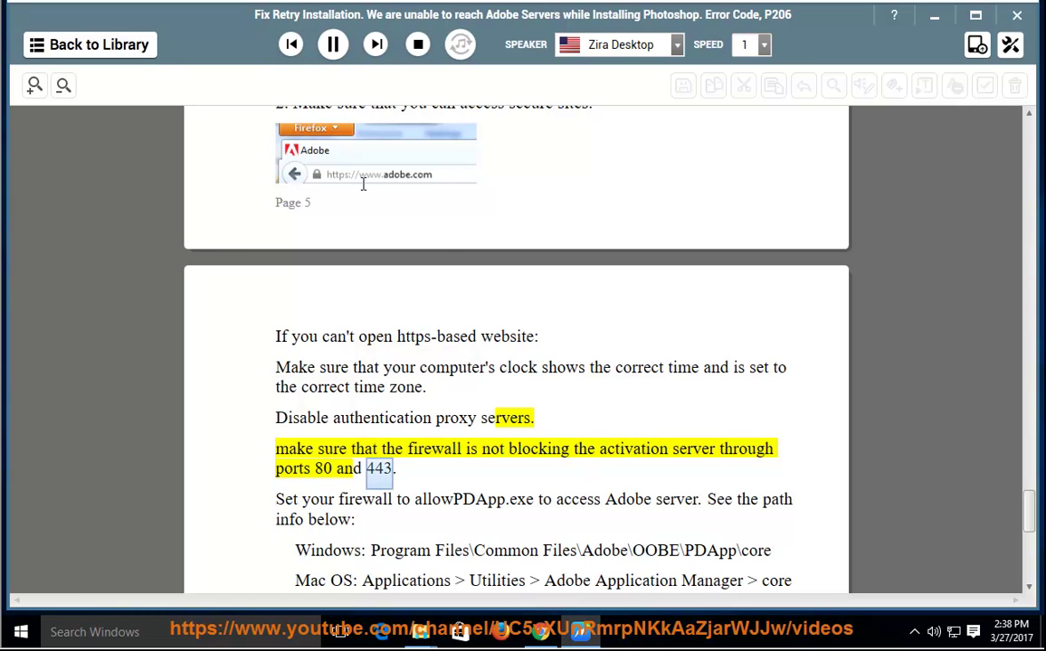
pyautogui.scroll(-1, 420, 438)
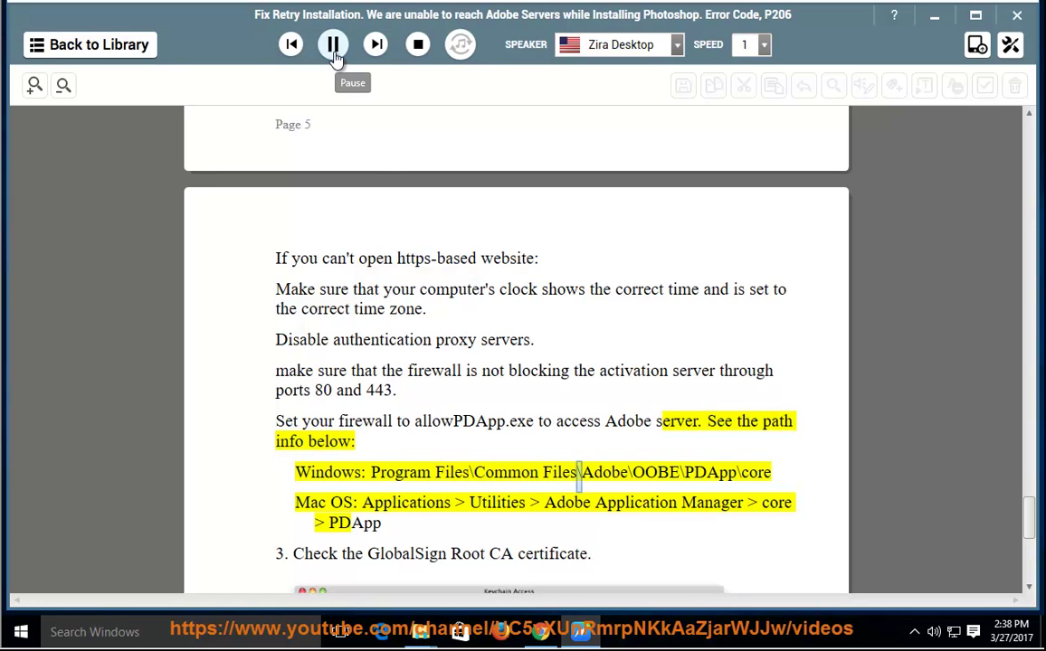
# - Open Windows Firewall via Network and Sharing Center, Control Panel and System and Security
pyautogui.rightClick(954, 631)
pyautogui.click(905, 618)
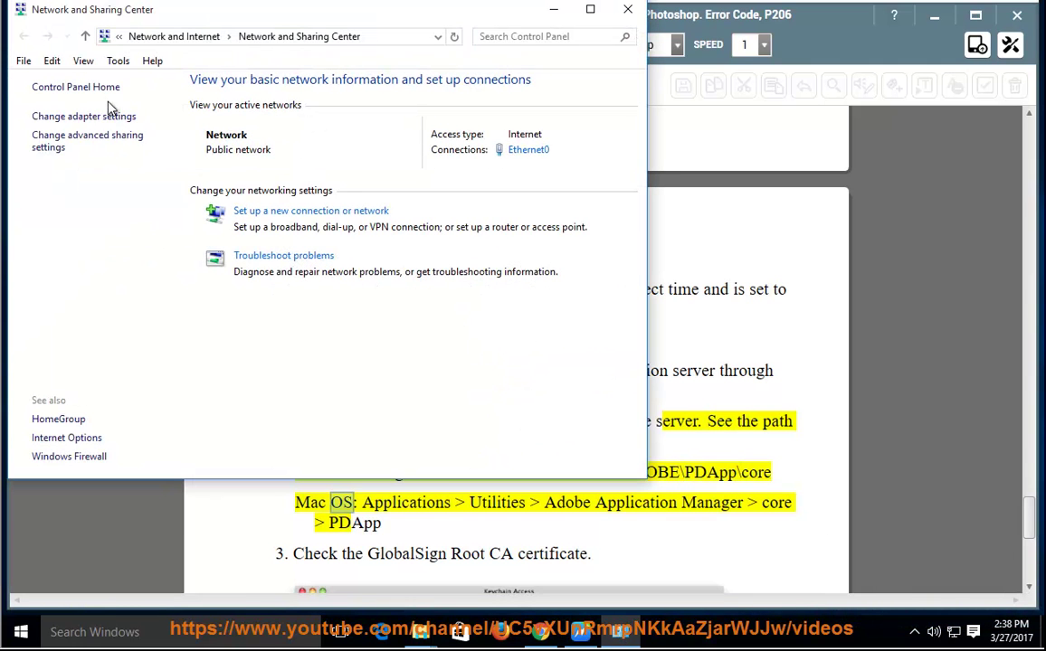
pyautogui.click(99, 88)
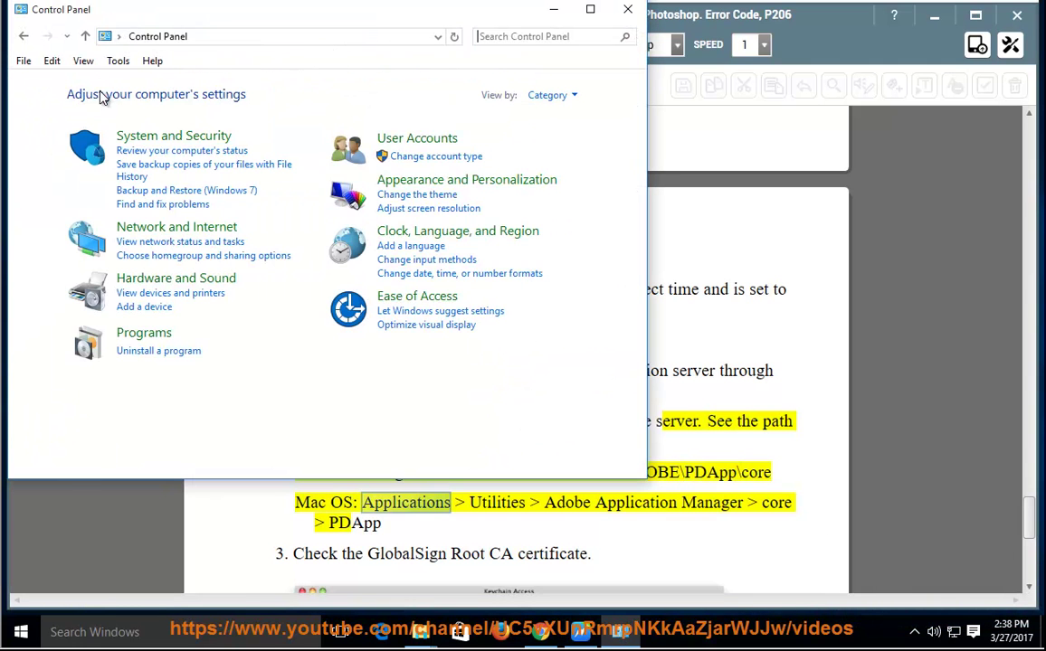
pyautogui.click(167, 137)
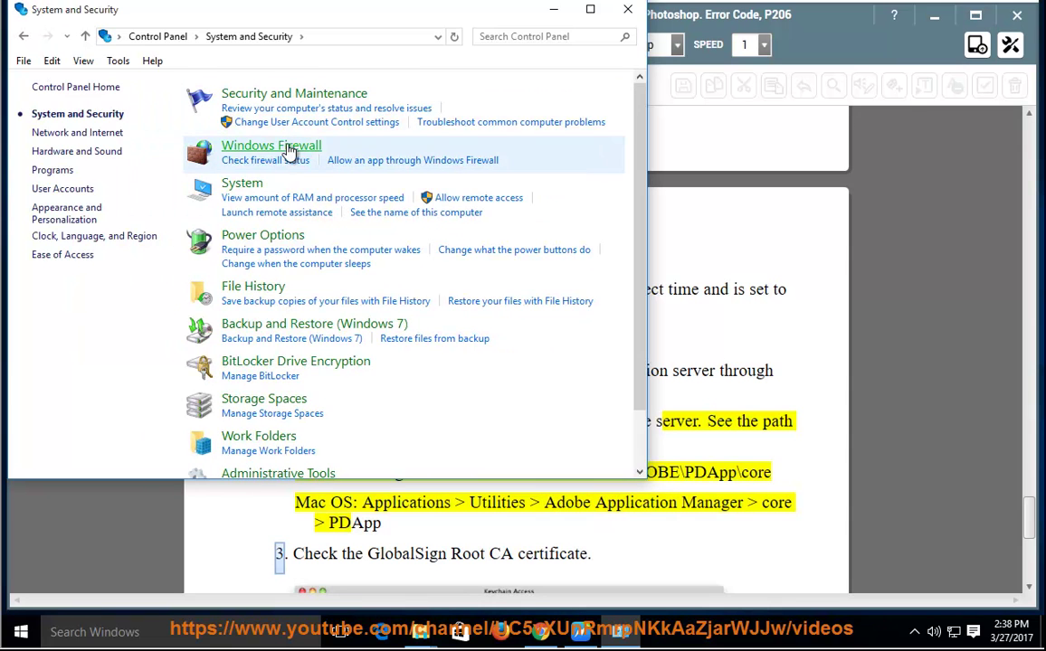
pyautogui.click(291, 149)
# - Pause the read-aloud, then start a new program-type outbound rule in Advanced Security
pyautogui.click(804, 343)
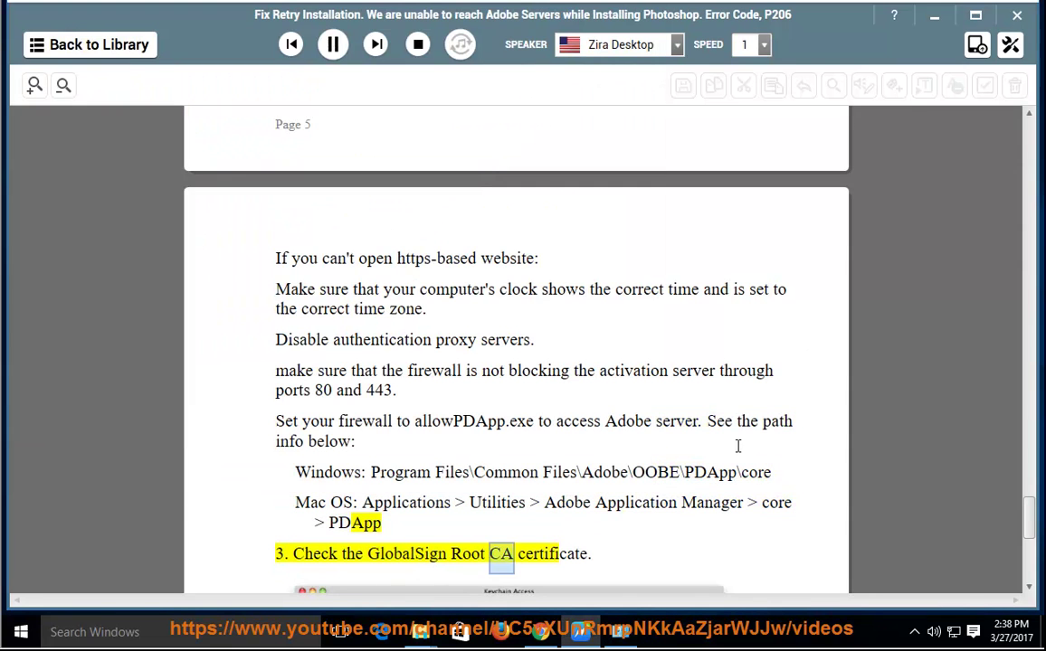
pyautogui.click(332, 45)
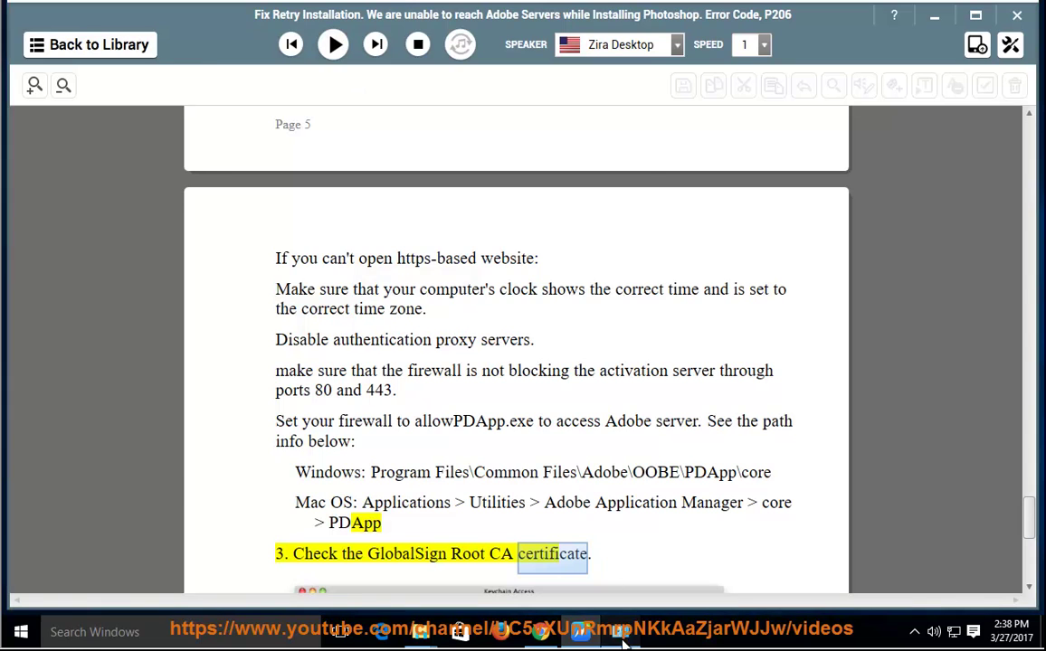
pyautogui.hotkey('alt', 'Tab')
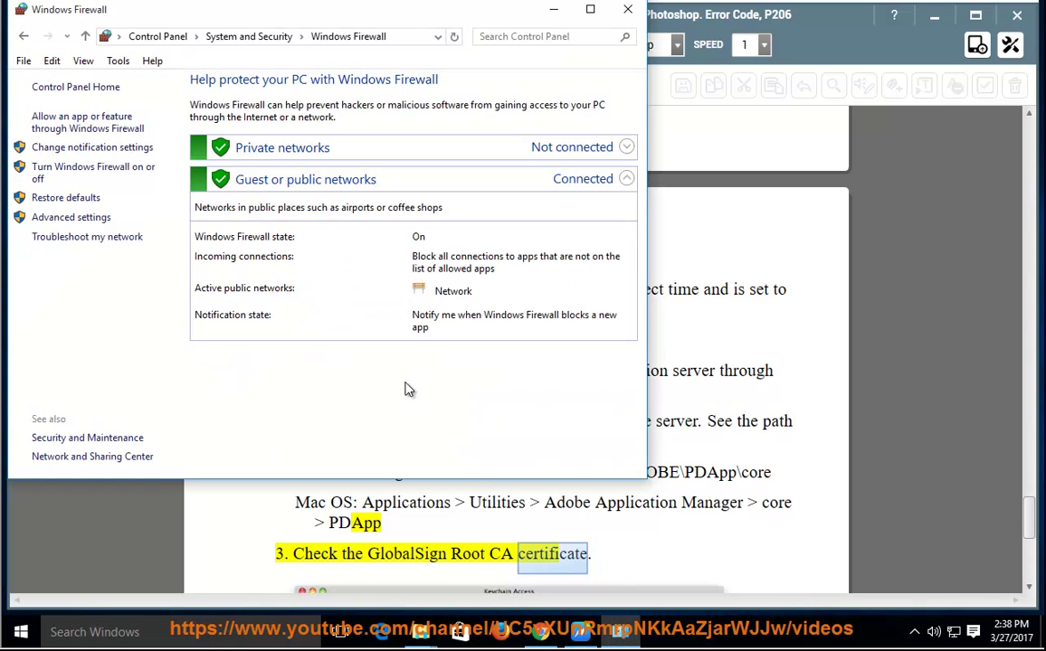
pyautogui.click(95, 218)
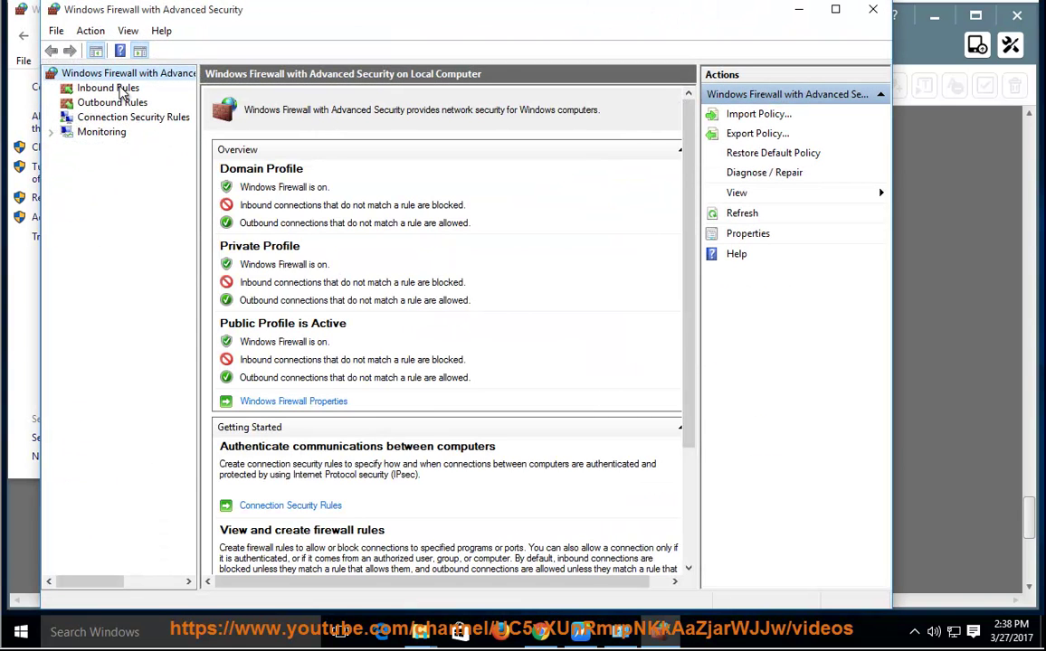
pyautogui.click(116, 102)
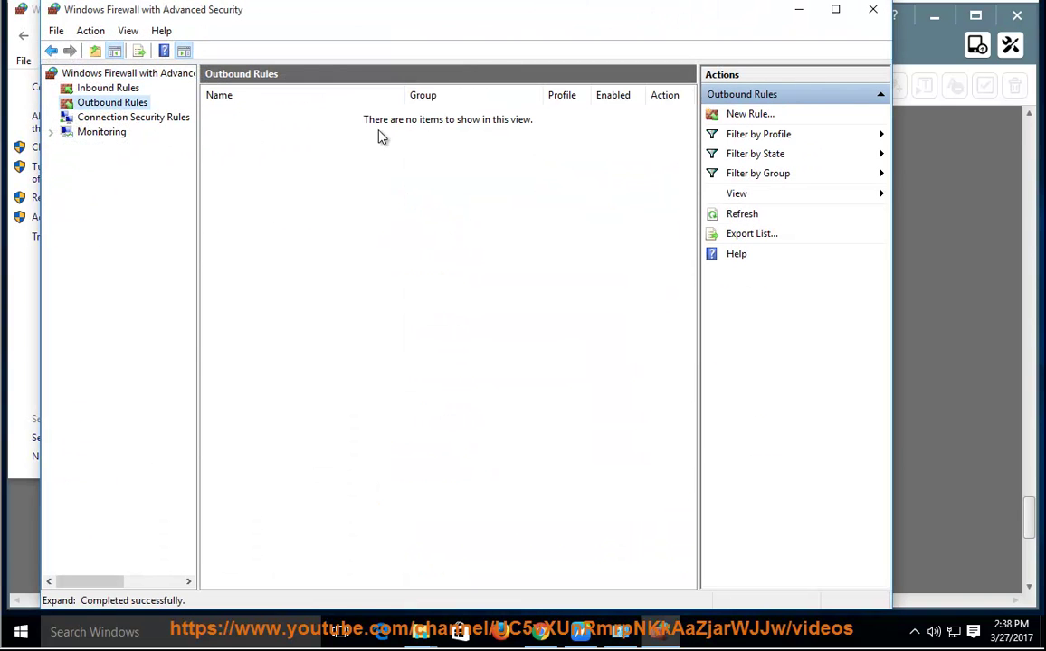
pyautogui.click(748, 114)
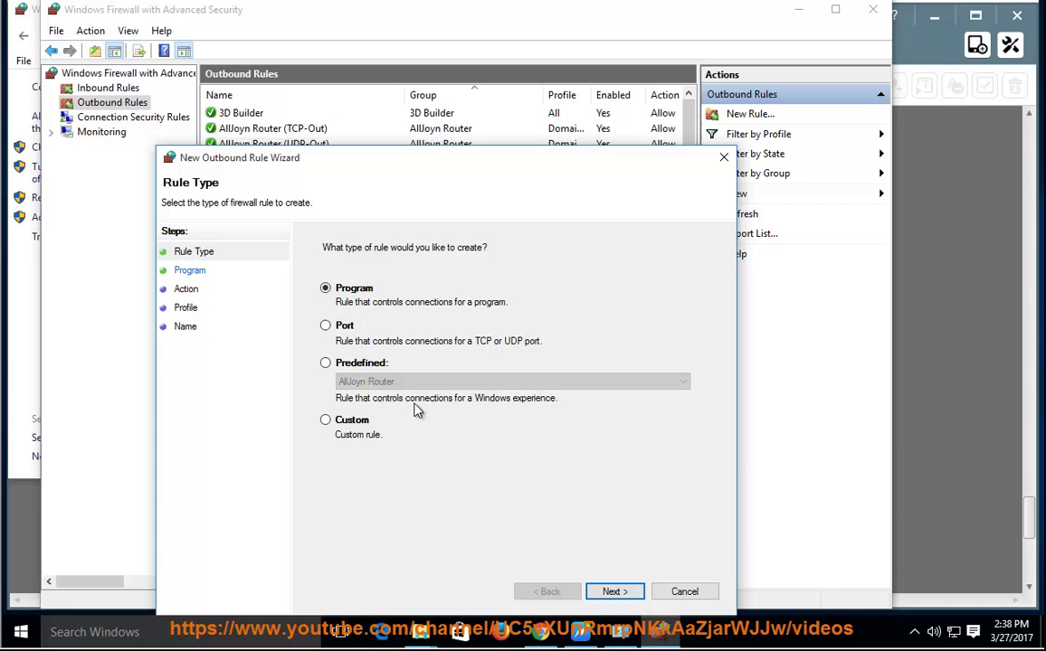
pyautogui.click(611, 594)
# - Copy the Windows PDApp path from the guide
pyautogui.click(932, 469)
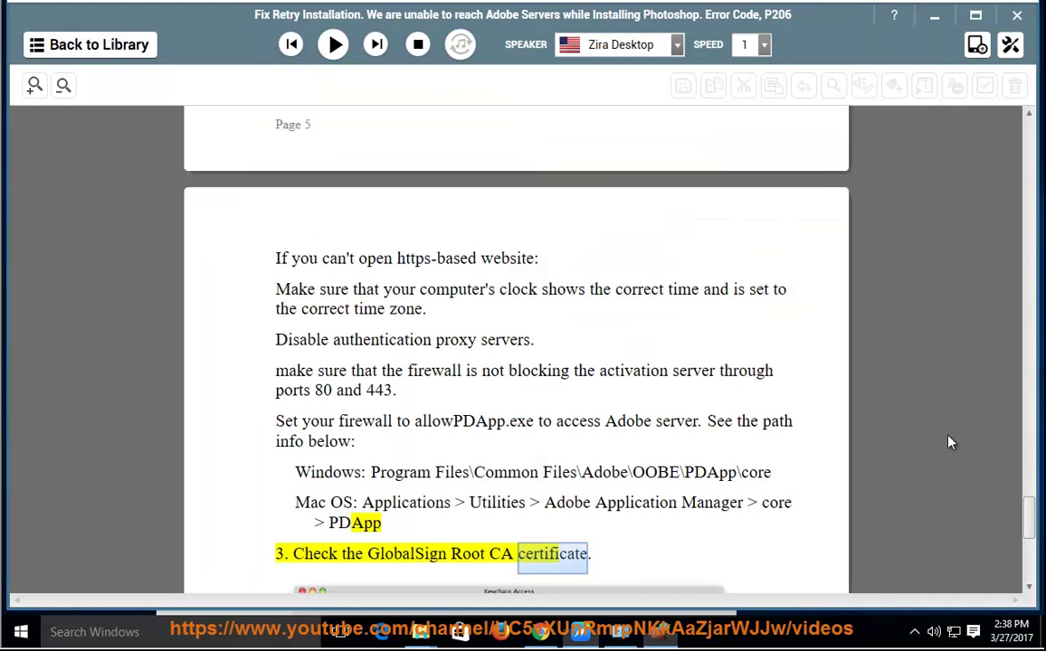
pyautogui.moveTo(376, 475); pyautogui.dragTo(619, 471)
pyautogui.moveTo(770, 472); pyautogui.dragTo(378, 483)
pyautogui.rightClick(381, 474)
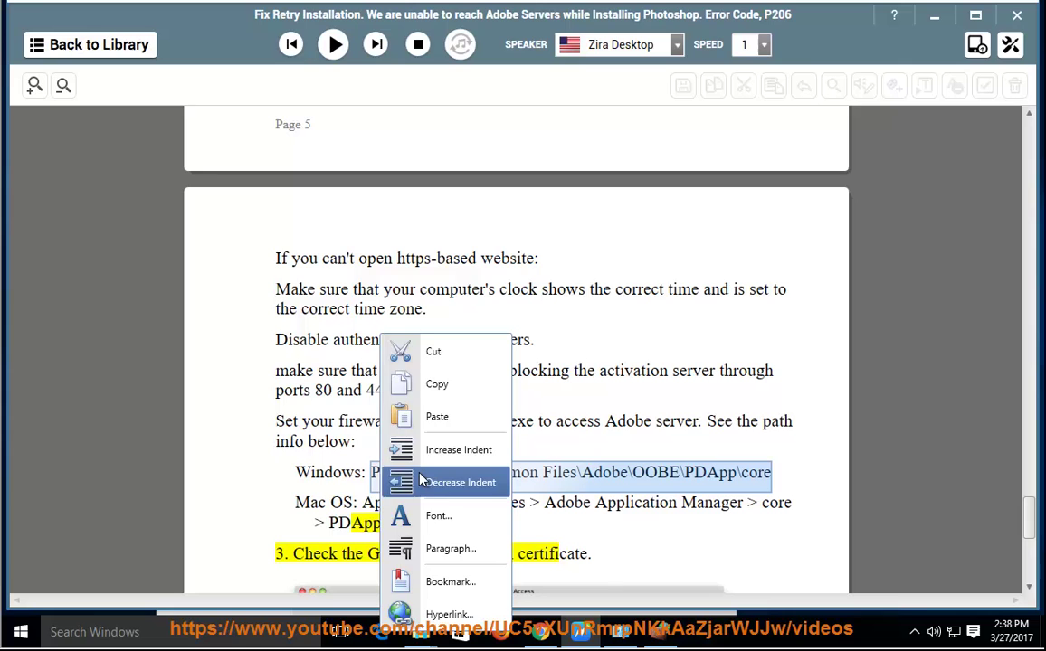
pyautogui.click(427, 377)
# - Paste the PDApp path, allow the connection for all profiles, then cancel the rule and close the firewall
pyautogui.click(671, 638)
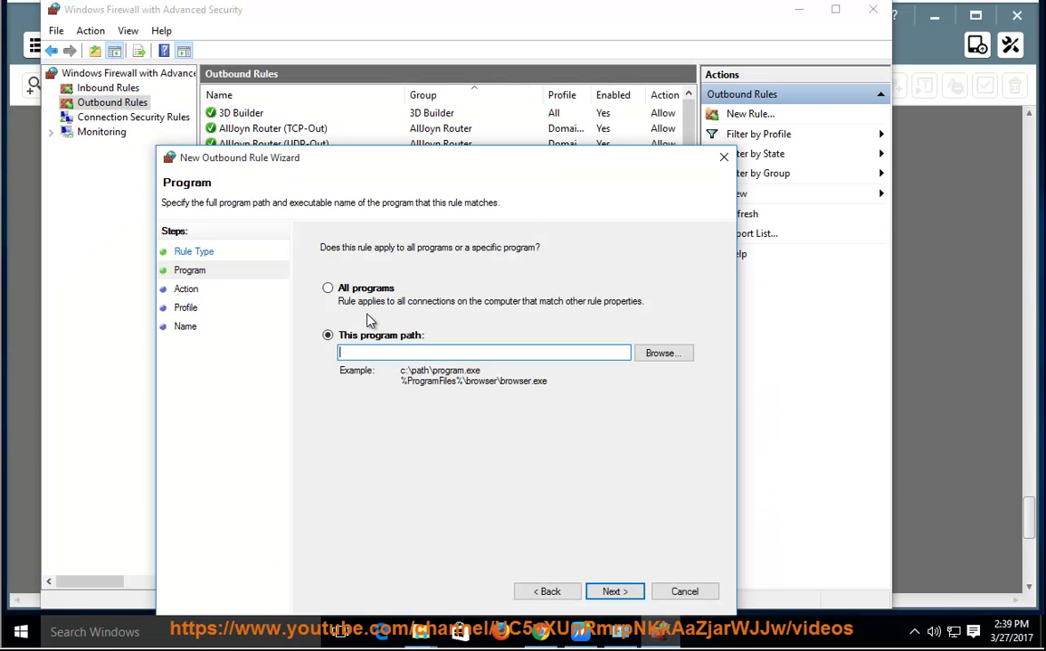
pyautogui.rightClick(355, 352)
pyautogui.click(457, 422)
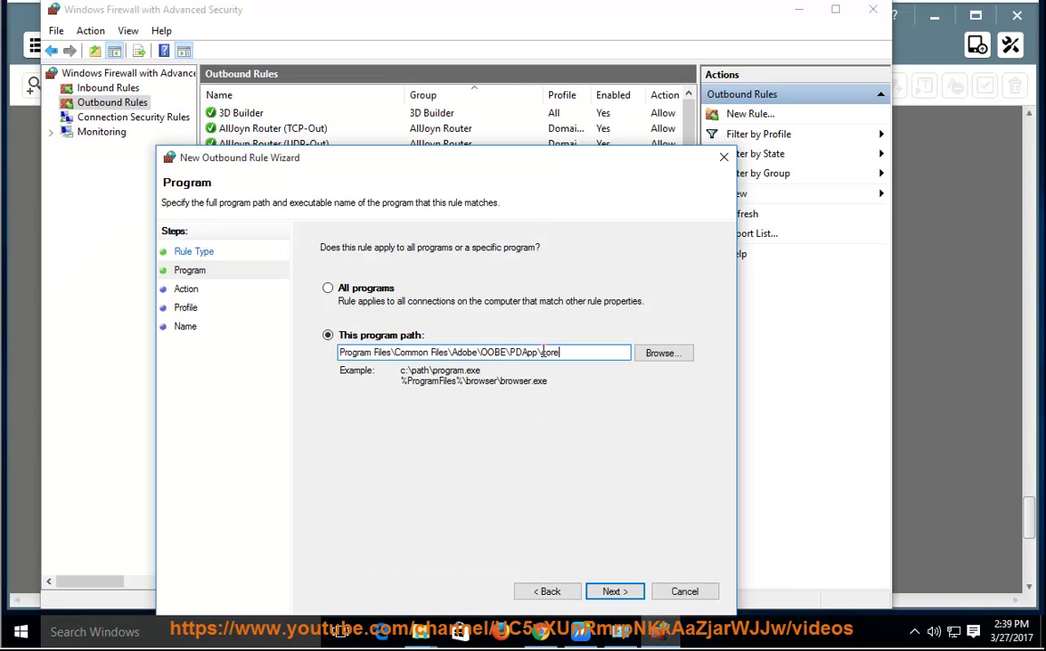
pyautogui.click(619, 588)
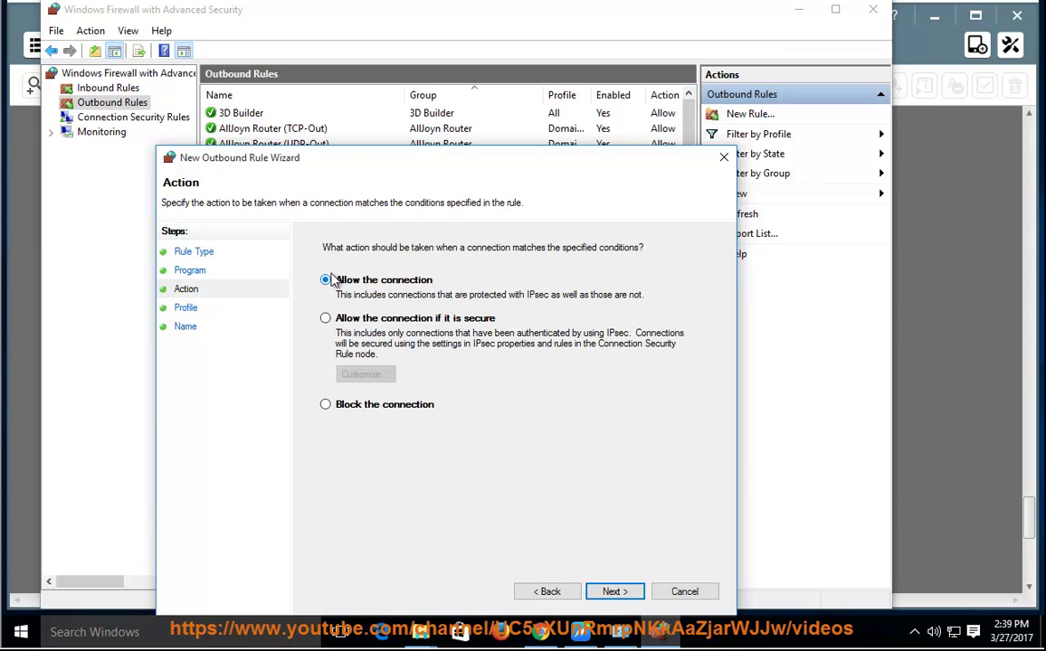
pyautogui.click(609, 594)
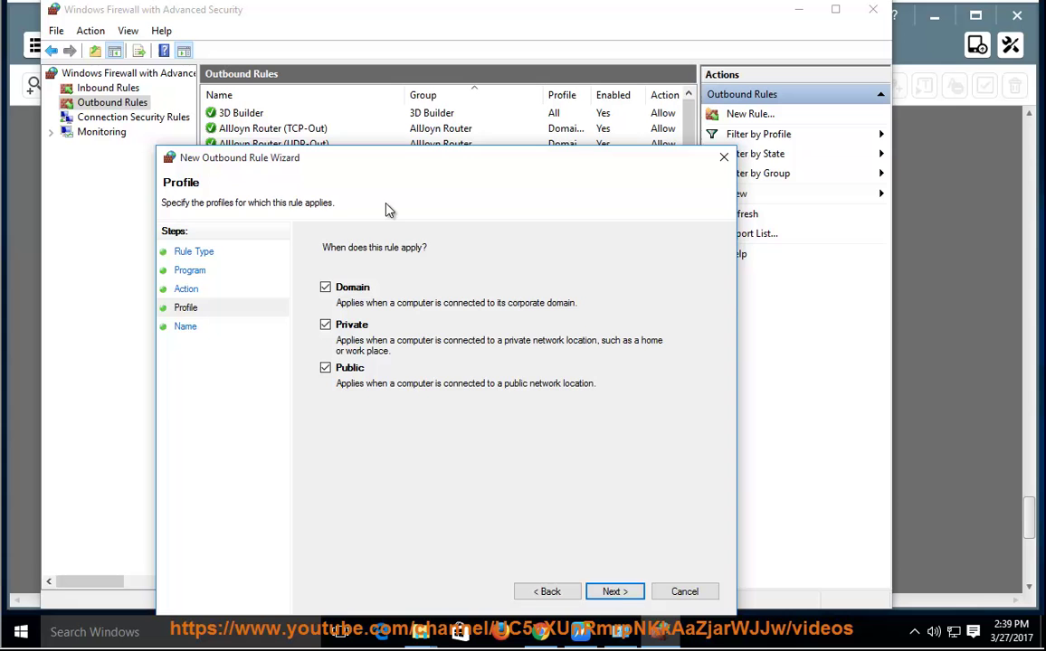
pyautogui.click(615, 594)
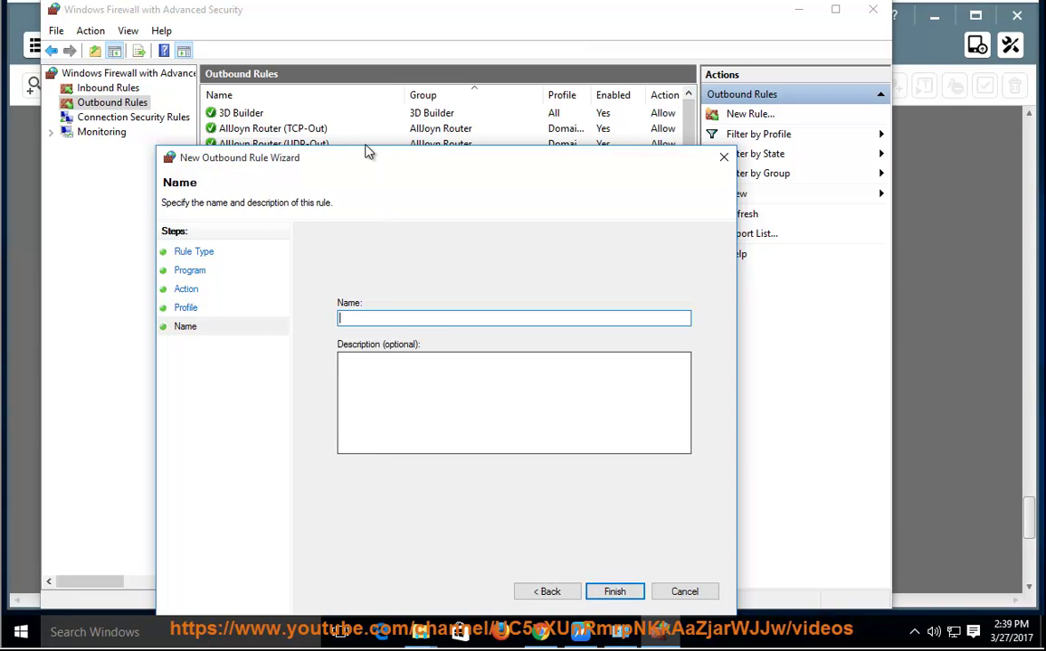
pyautogui.click(670, 592)
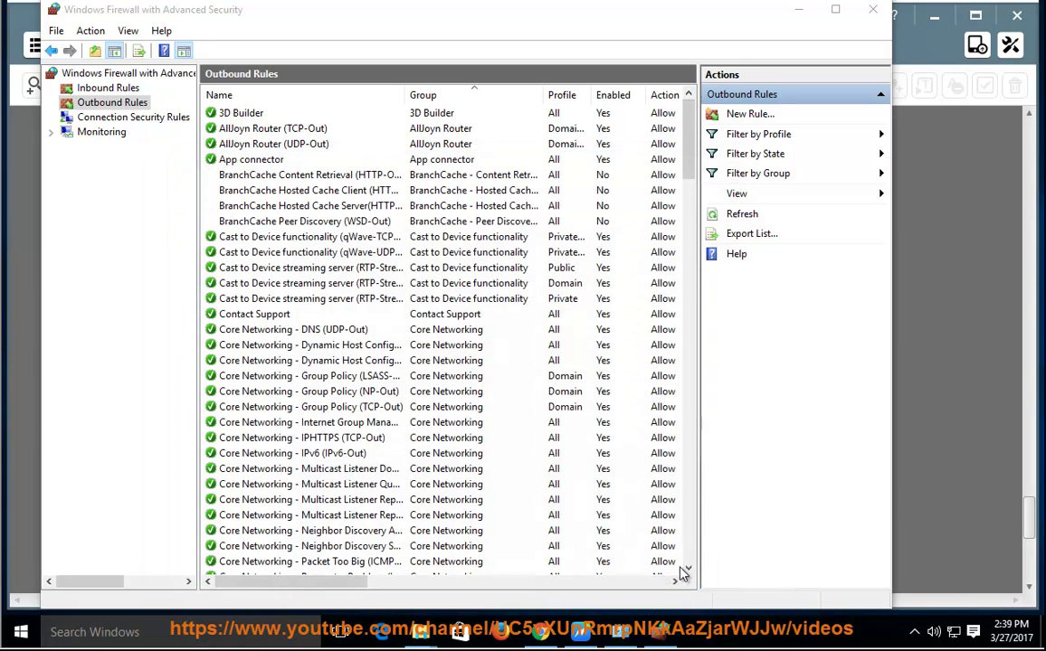
pyautogui.click(872, 10)
# - Resume reading through the GlobalSign certificate step to the helpx.adobe.com note on page 6
pyautogui.click(335, 45)
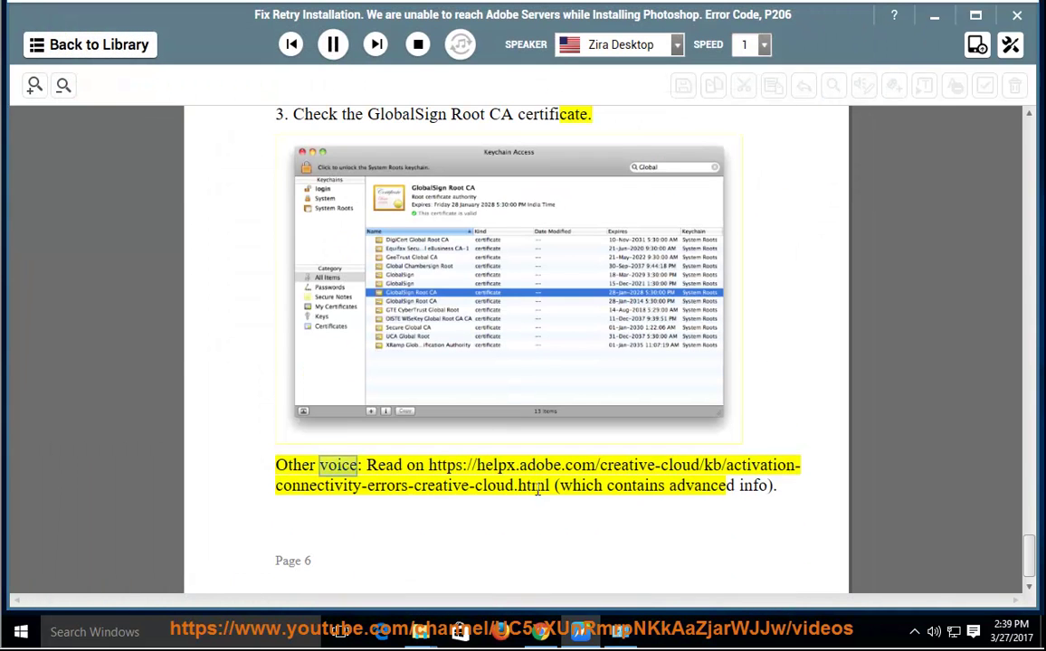